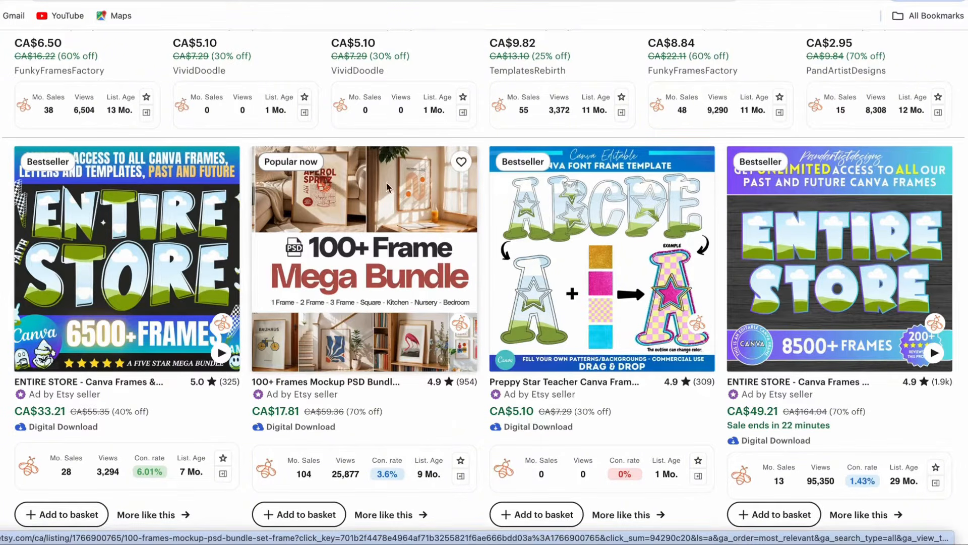
Examine the monthly sales, views, conversion rates and listing ages of the Canva frame listings in the Etsy search results
scroll(484, 278, down, 1)
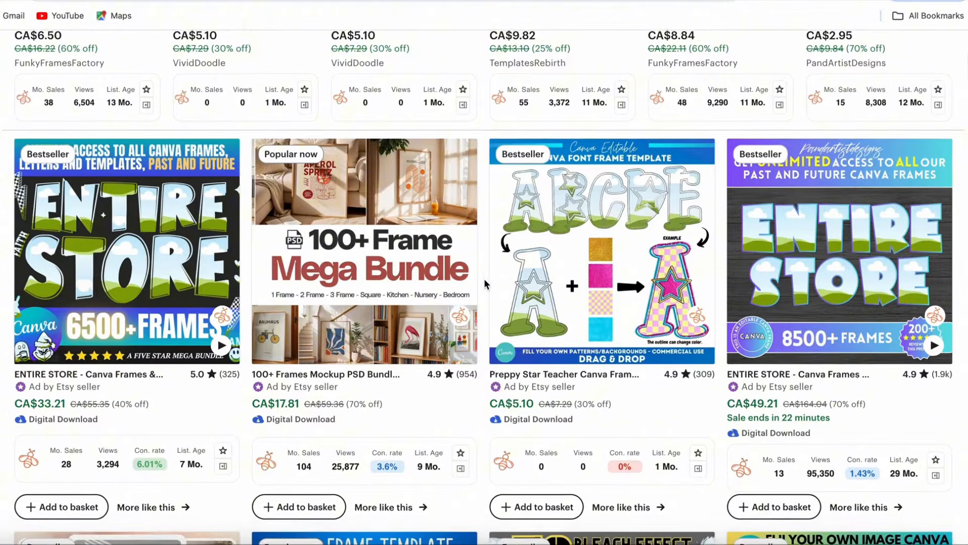
scroll(484, 283, down, 5)
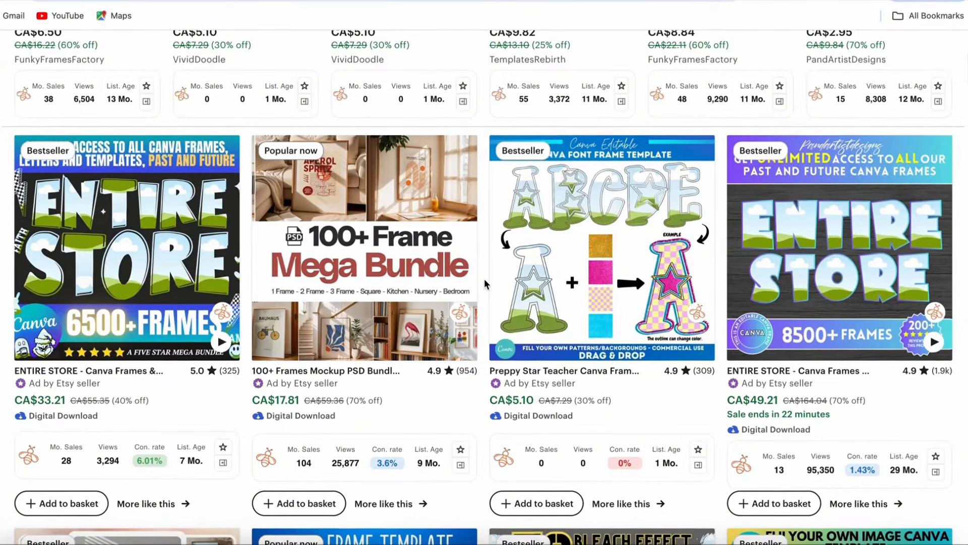
scroll(484, 278, down, 3)
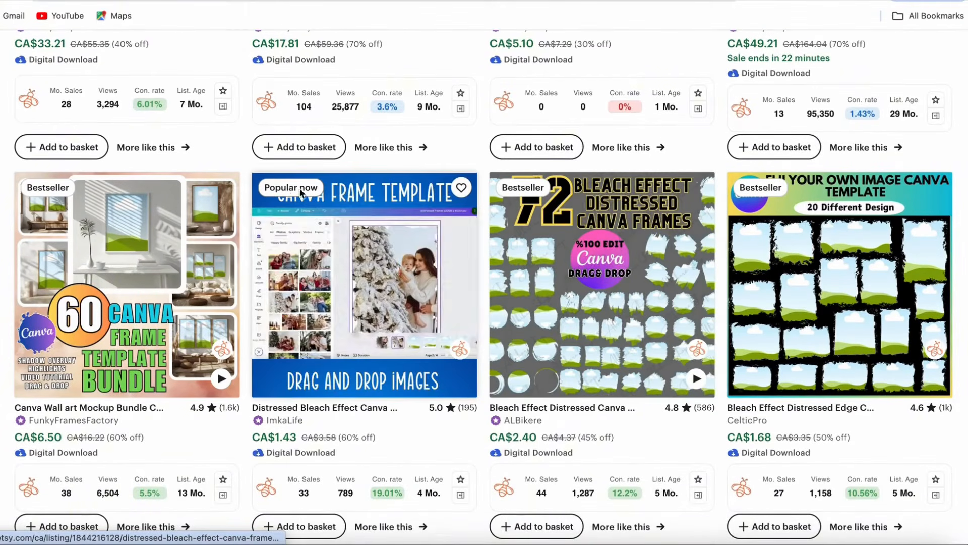
scroll(484, 313, down, 5)
scroll(485, 316, down, 5)
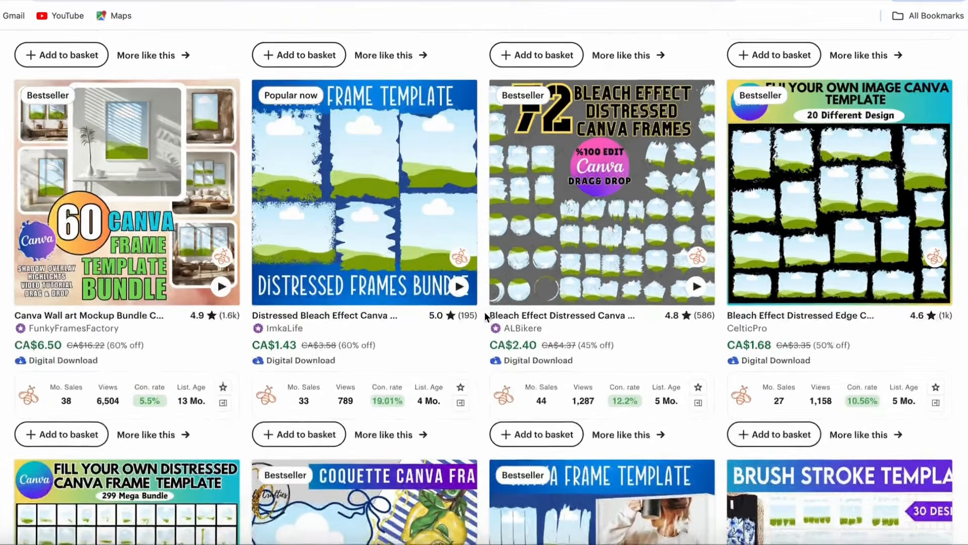
scroll(485, 313, down, 1)
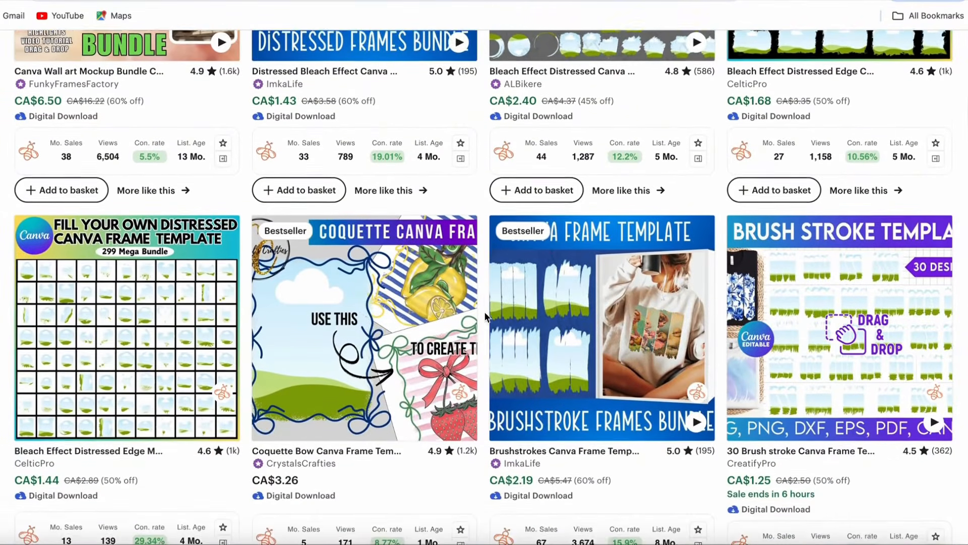
scroll(484, 316, down, 1)
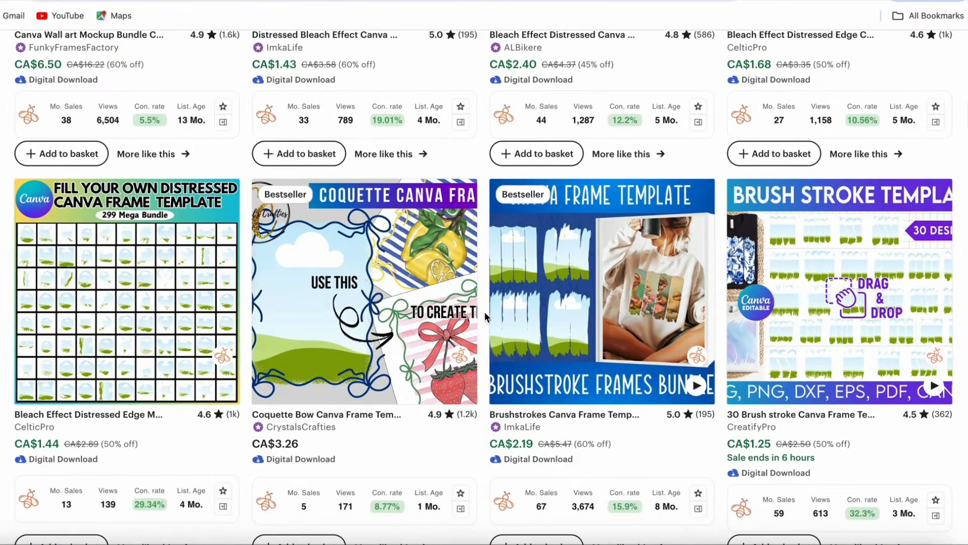
scroll(484, 311, down, 2)
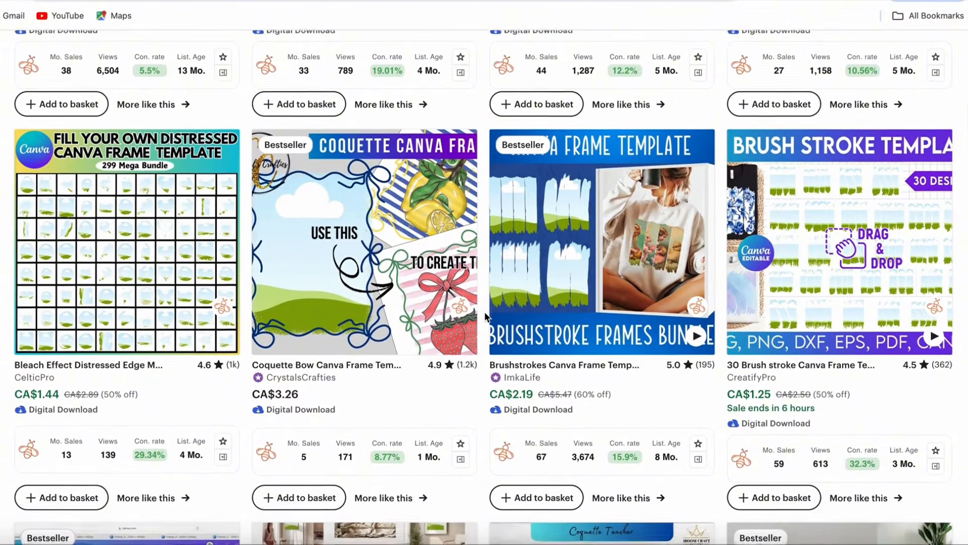
scroll(485, 312, down, 3)
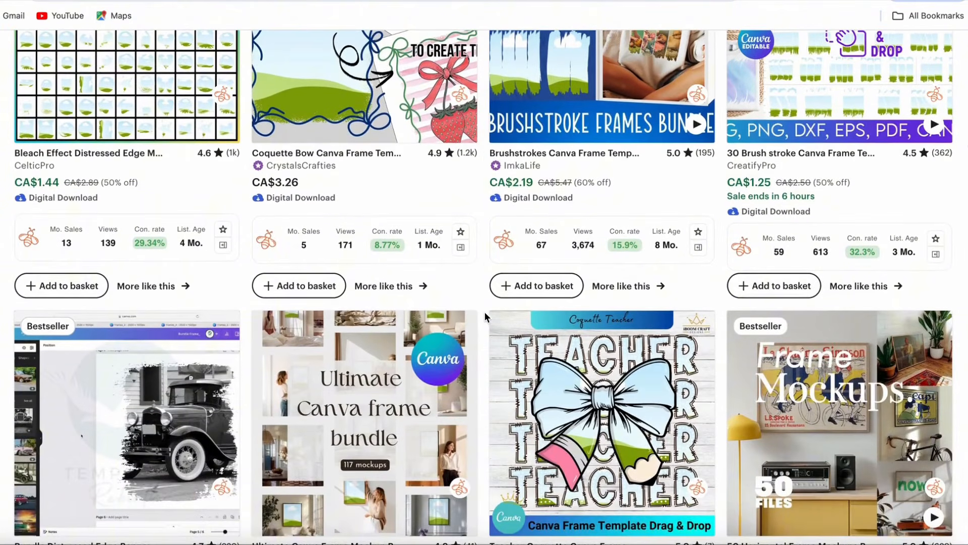
scroll(485, 311, down, 1)
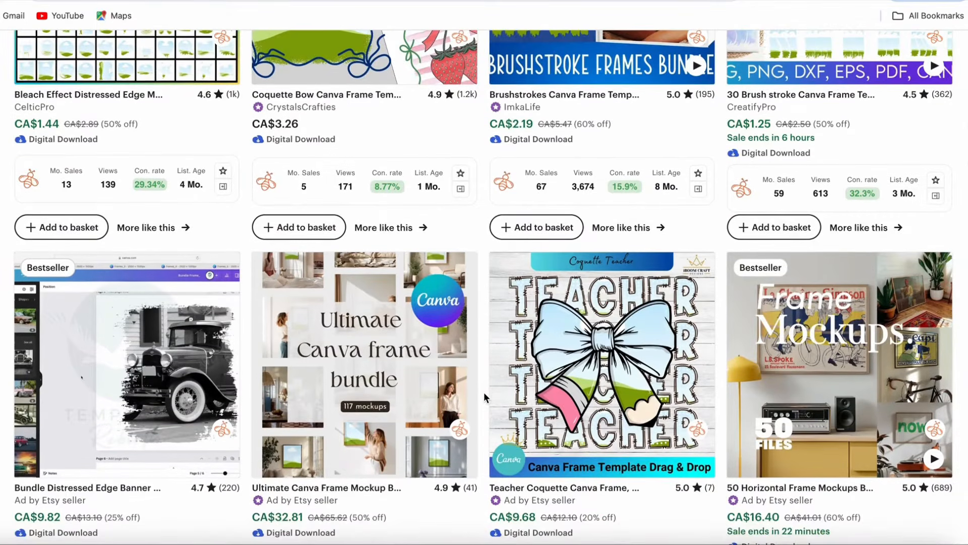
scroll(484, 392, down, 3)
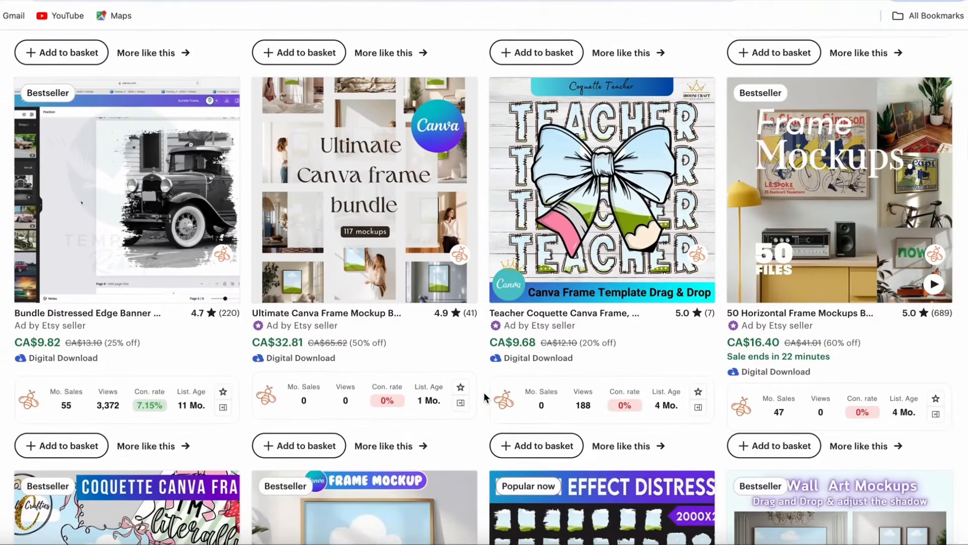
scroll(474, 320, down, 1)
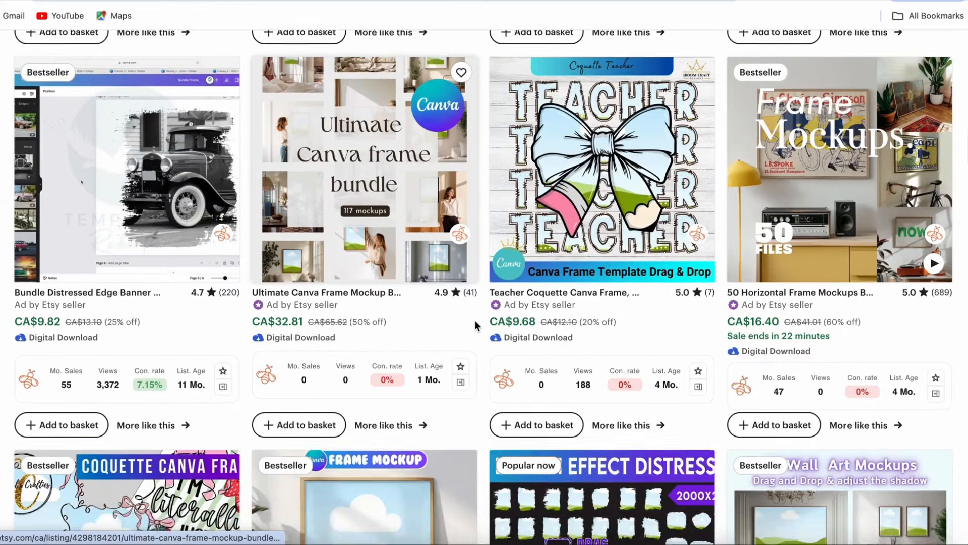
scroll(474, 320, up, 2)
scroll(475, 325, up, 5)
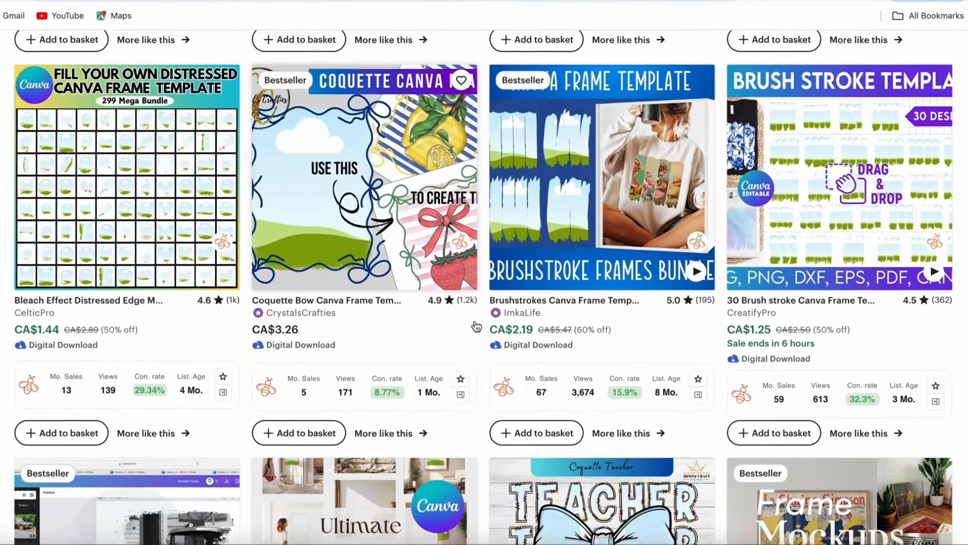
scroll(477, 337, up, 1)
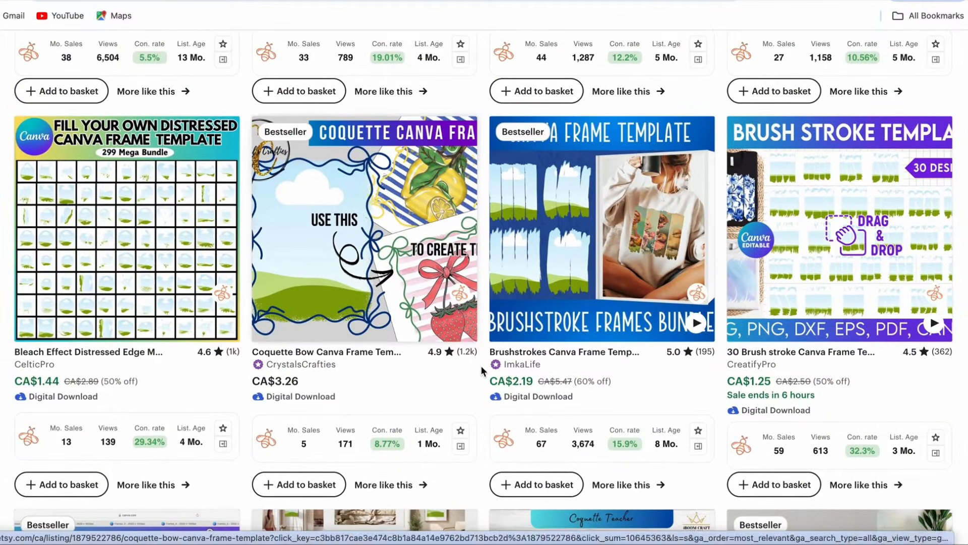
scroll(481, 376, up, 1)
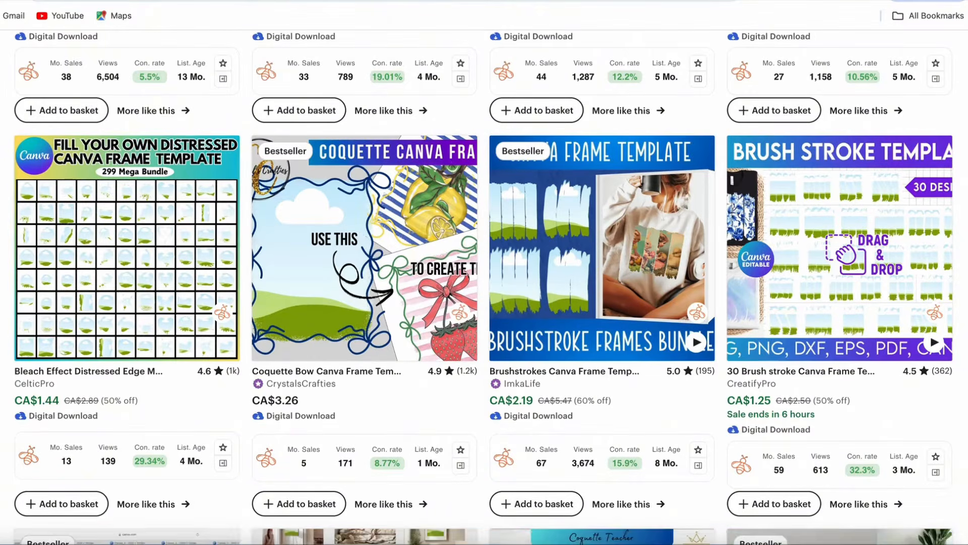
Switch to the Brushstrokes Canva Frame Template Bundle listing and view its preview images
key(ctrl+Tab)
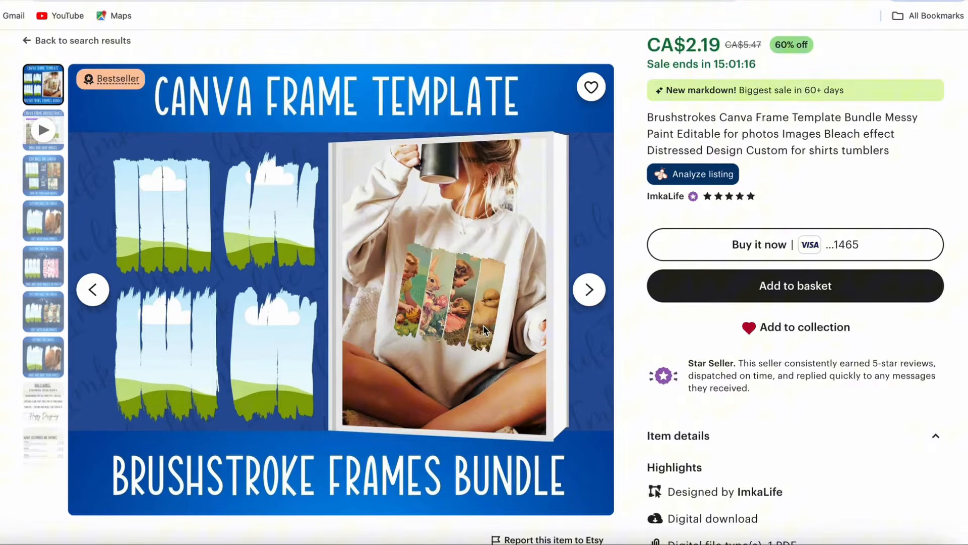
click(43, 180)
click(44, 222)
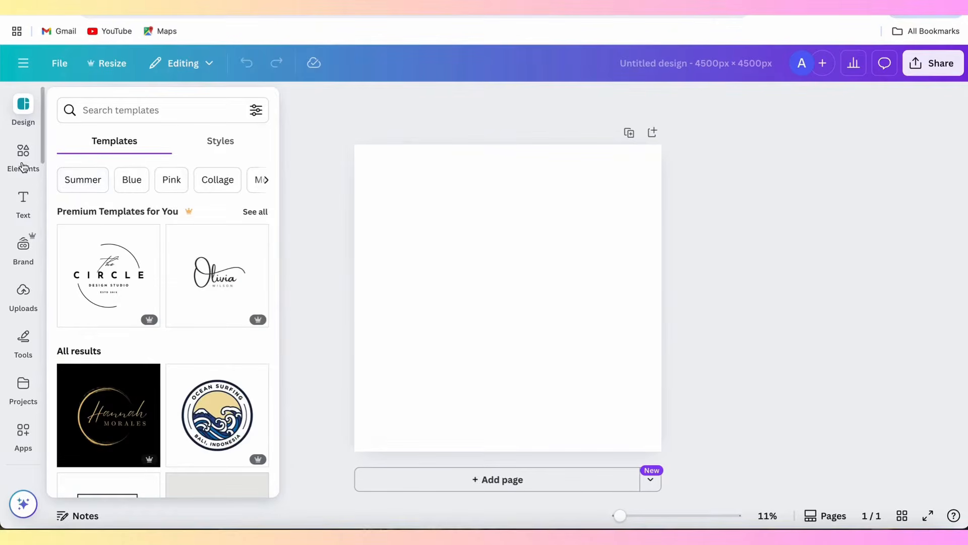
In the blank 4500 × 4500 px Canva design, search the elements for "brush stroke" and show all graphics results
click(23, 165)
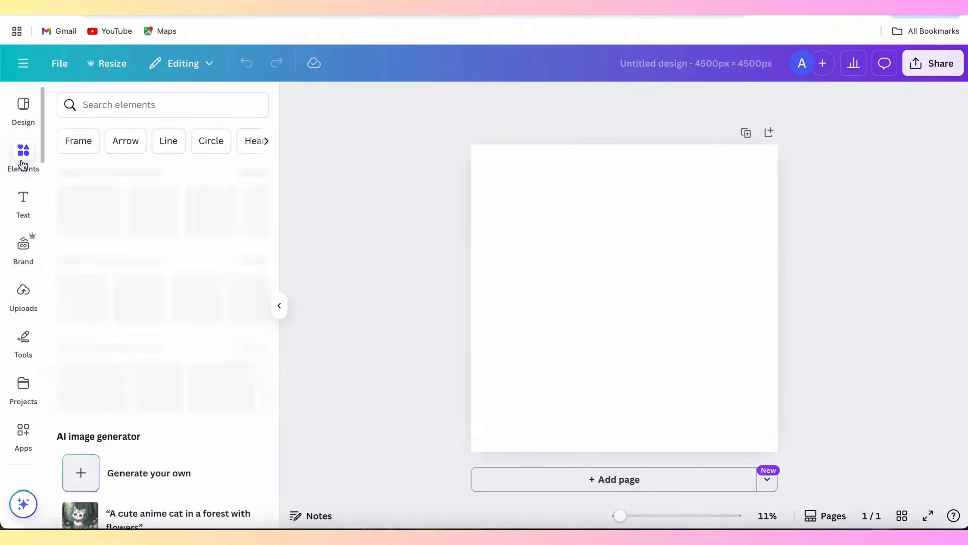
click(105, 104)
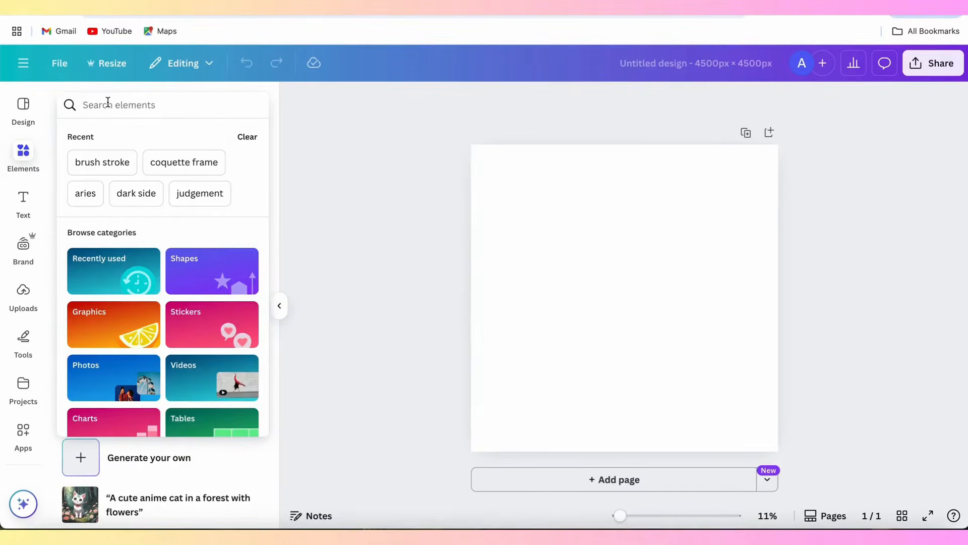
text(brus)
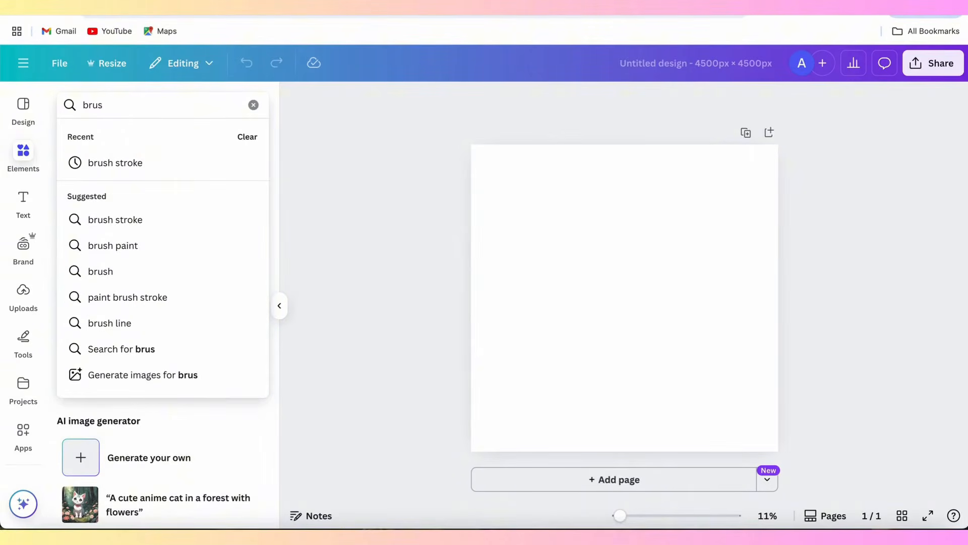
click(119, 163)
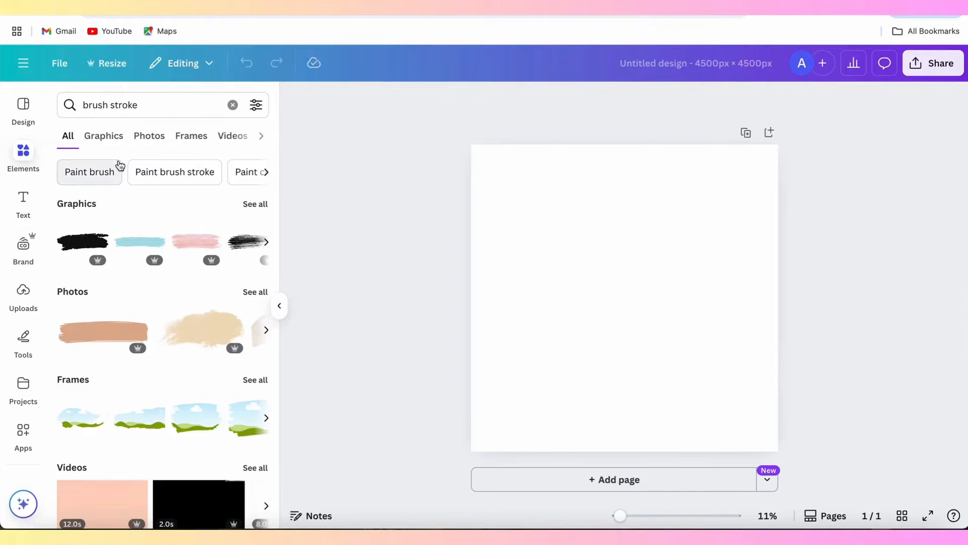
click(255, 204)
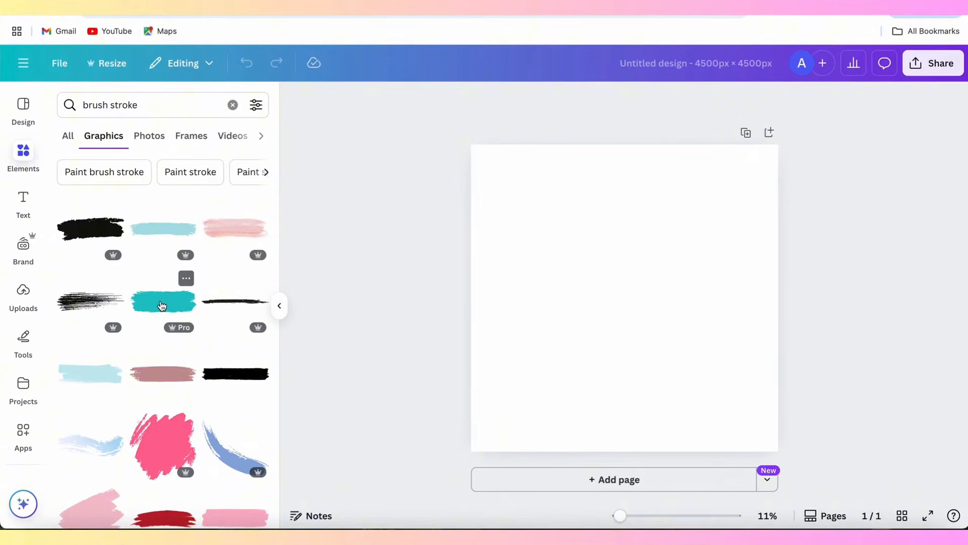
Add the solid teal brush stroke, turned upright and enlarged to about three quarters of the page height, along the page's left edge
click(162, 306)
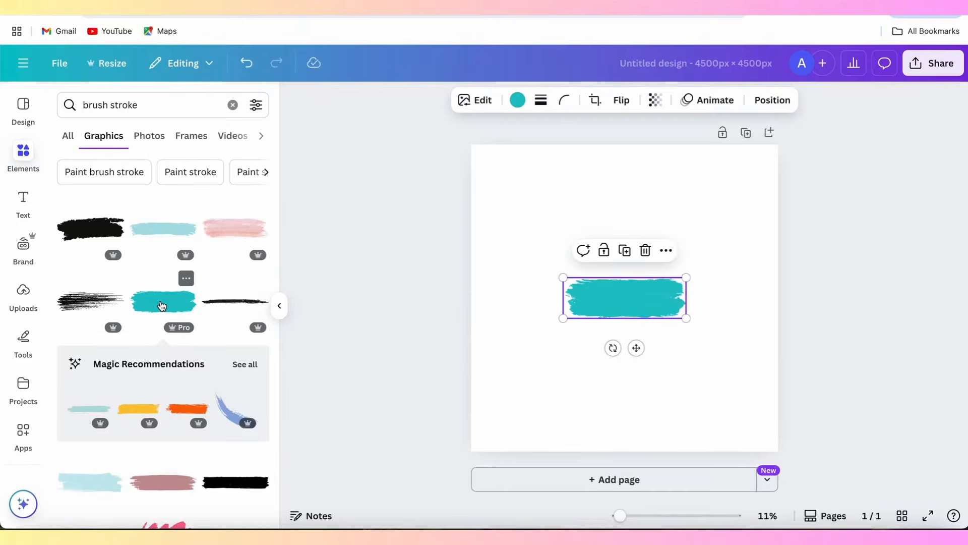
mouse_move(613, 348)
mouse_down()
mouse_move(594, 341)
mouse_move(570, 303)
mouse_move(572, 287)
mouse_up()
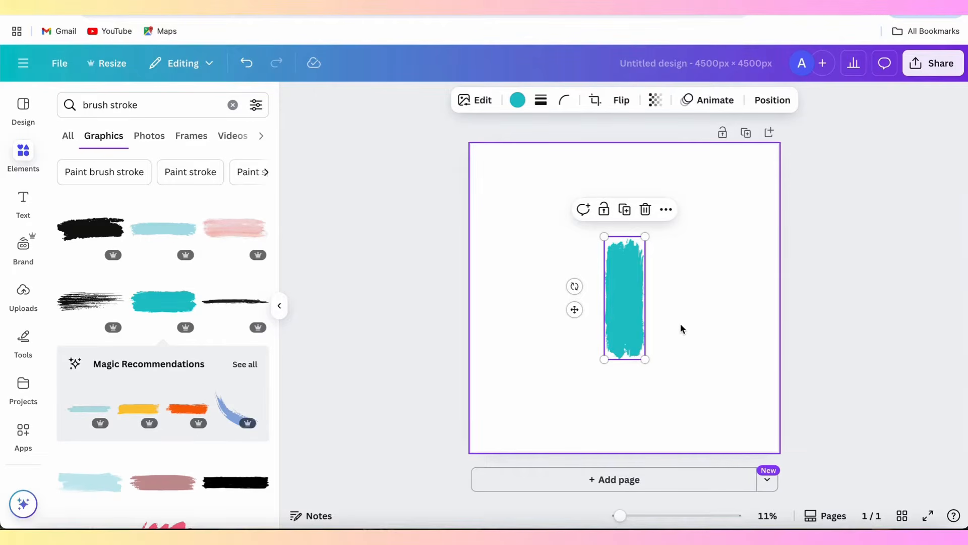
drag(633, 315, 509, 257)
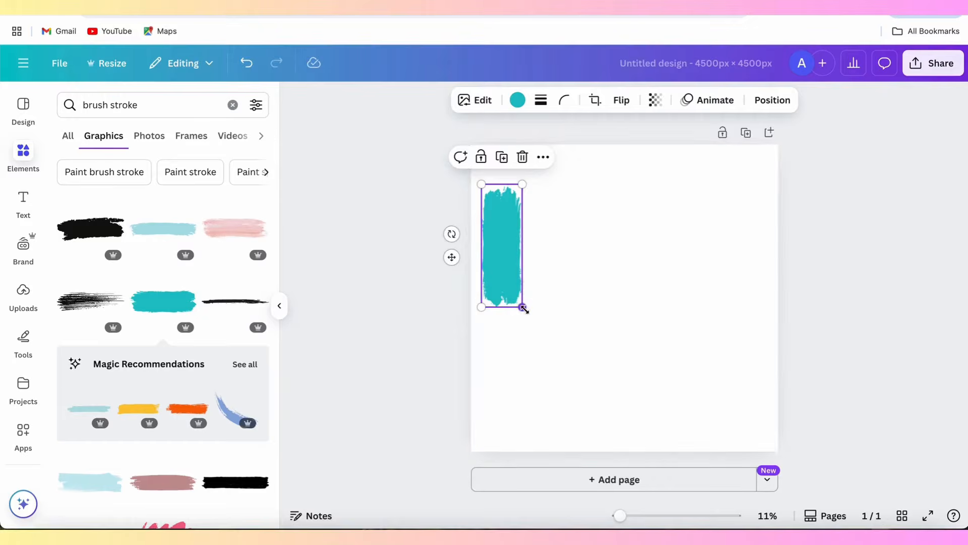
drag(524, 309, 601, 410)
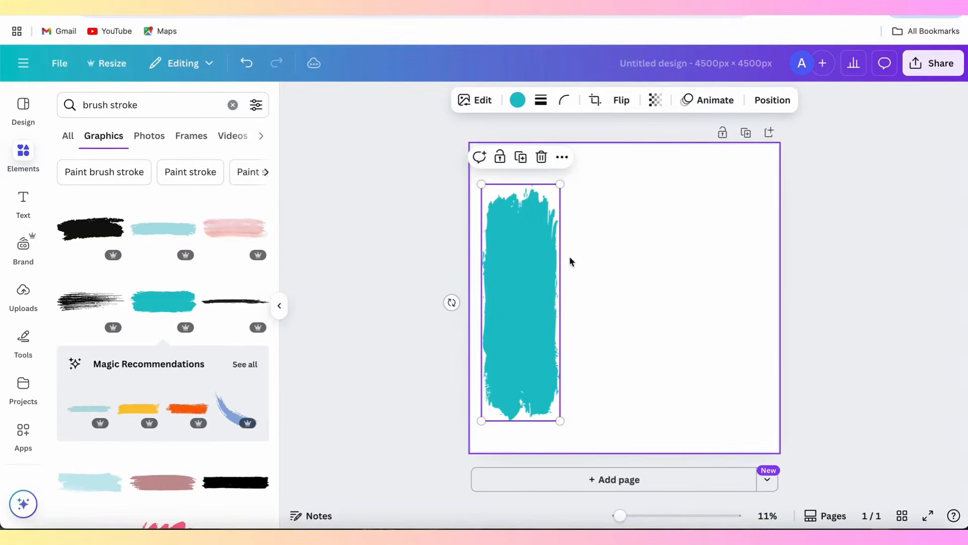
drag(560, 185, 565, 178)
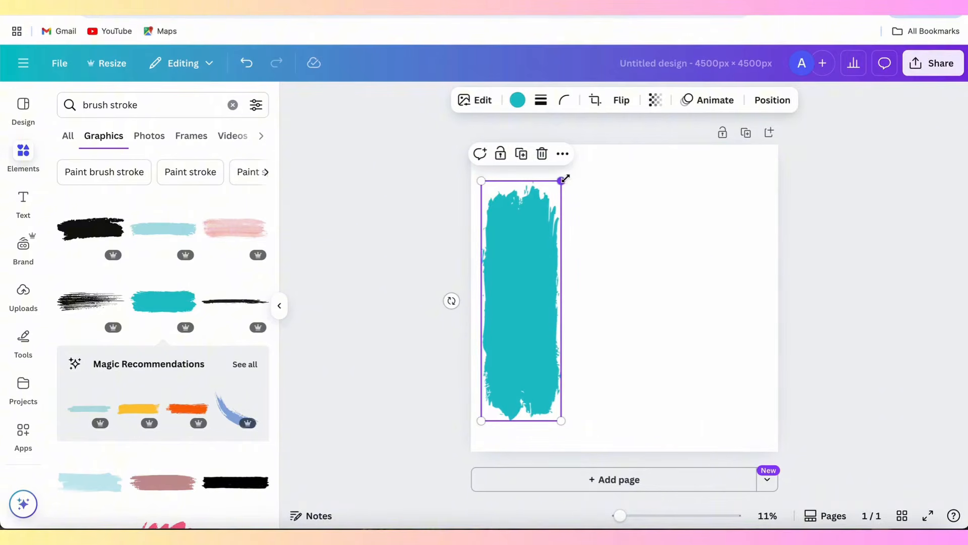
drag(536, 261, 532, 258)
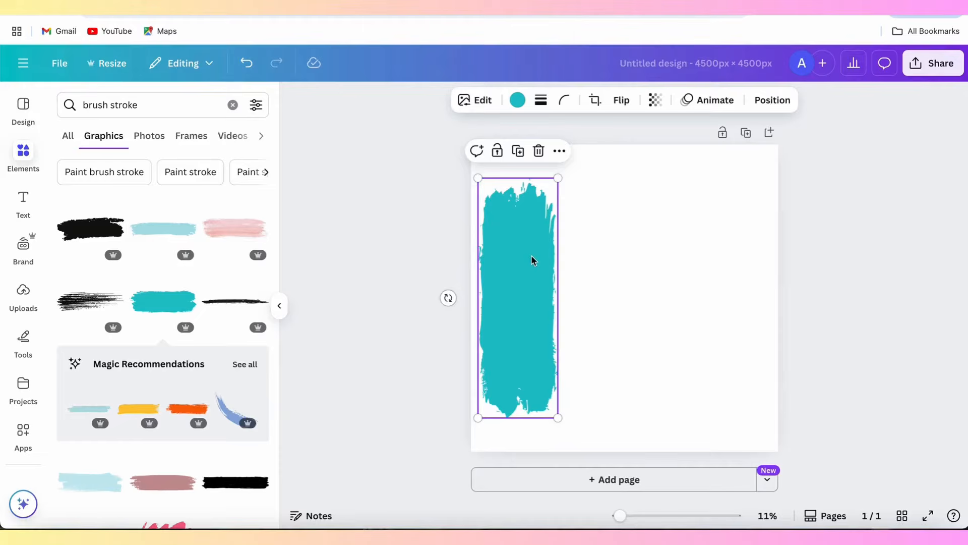
Duplicate the upright teal stroke three times and line up the copies side by side across the page
key(super+d)
mouse_move(532, 260)
mouse_down()
mouse_move(612, 254)
mouse_move(604, 257)
mouse_up()
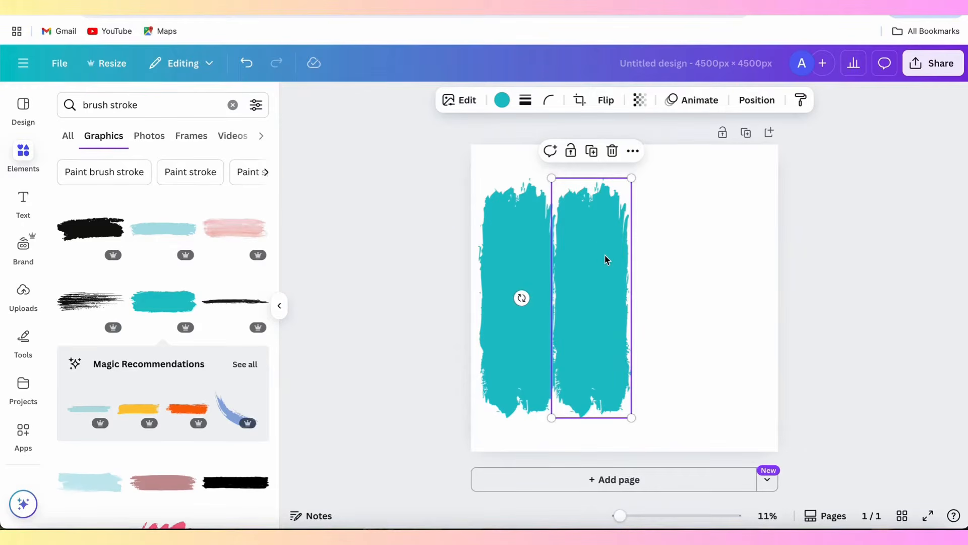
mouse_move(606, 259)
mouse_down()
mouse_move(687, 257)
mouse_move(679, 257)
mouse_up()
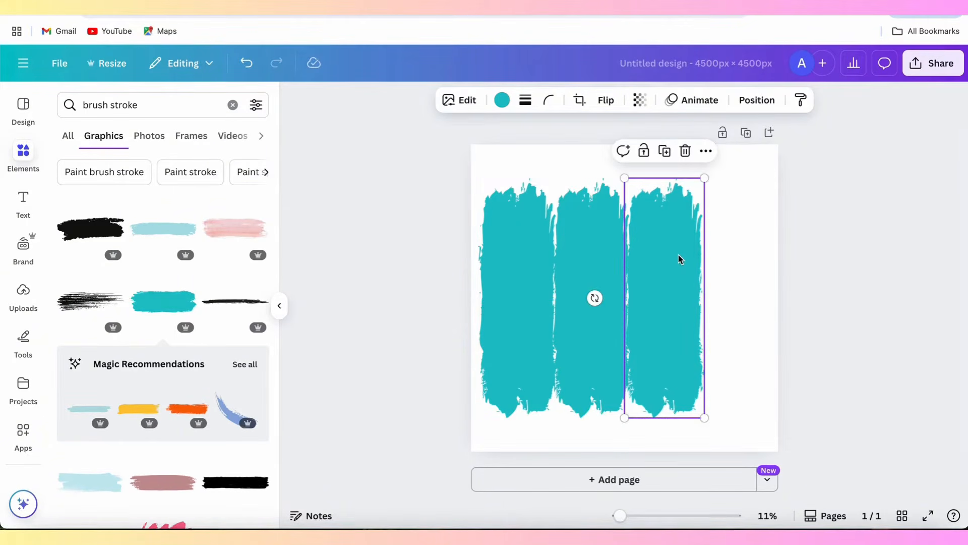
key(super+v)
drag(580, 284, 735, 287)
drag(731, 287, 727, 287)
click(836, 286)
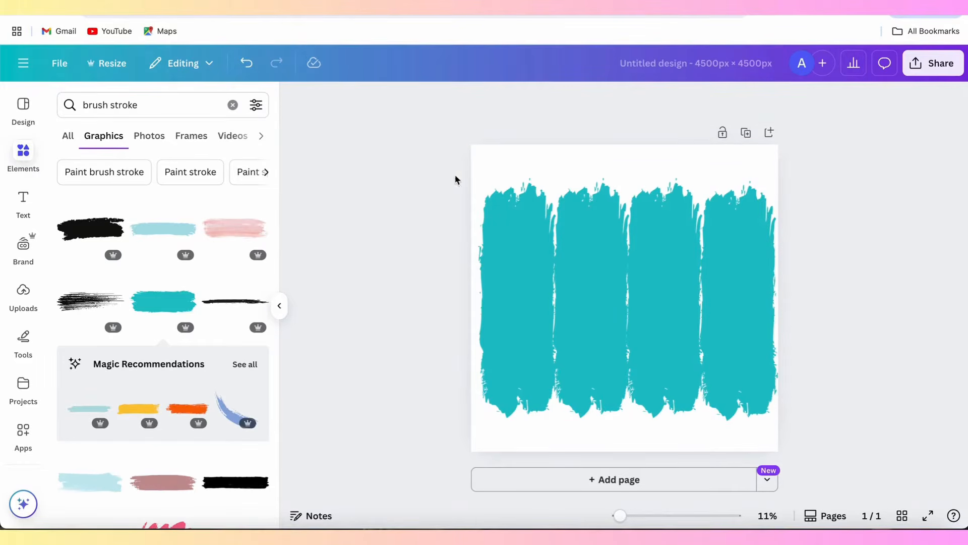
Select all four brush strokes together and shift them slightly left to centre them on the page
mouse_move(450, 173)
mouse_down()
mouse_move(763, 372)
mouse_move(773, 417)
mouse_up()
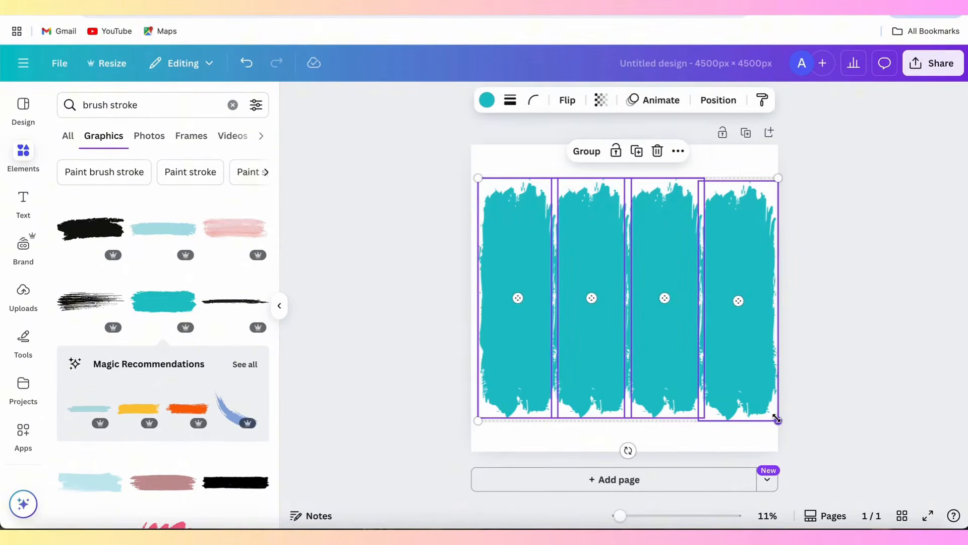
drag(750, 380, 748, 381)
click(835, 371)
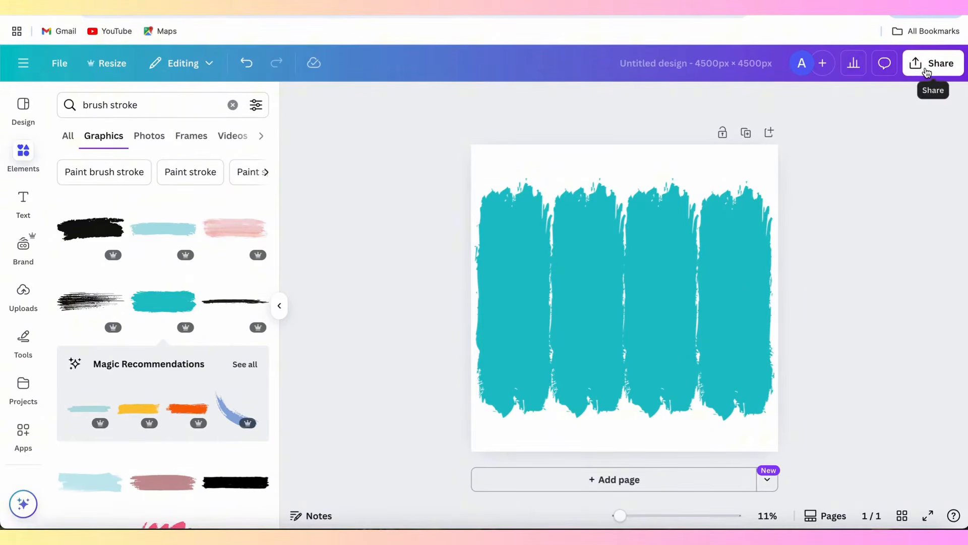
Rename the untitled design as Brushstrokes
click(668, 65)
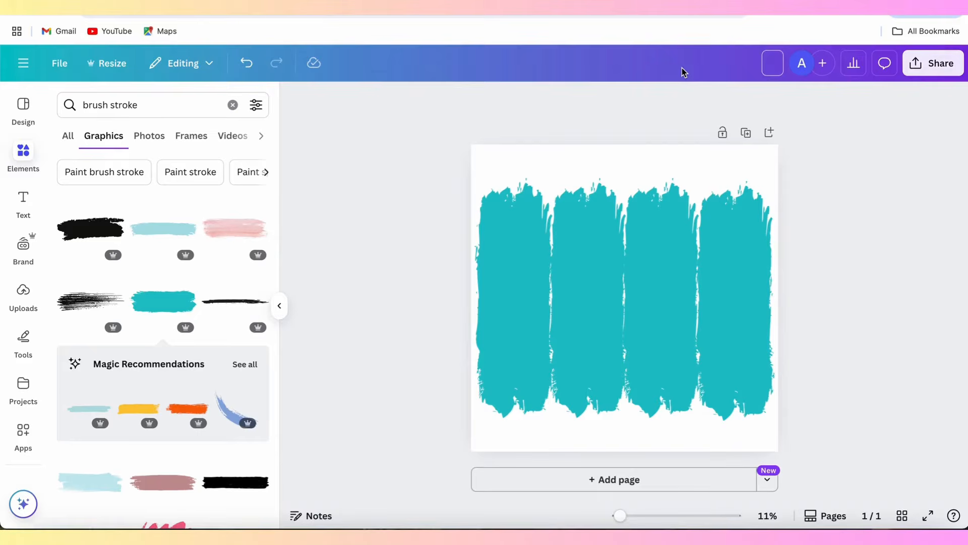
text(Brushst)
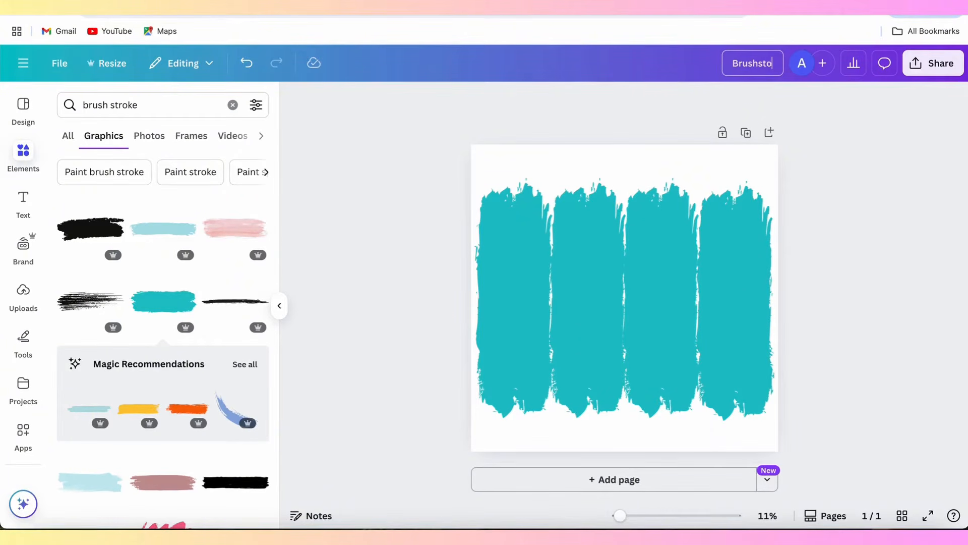
text(rokes)
Download the Brushstrokes design as an SVG with a transparent background
click(920, 63)
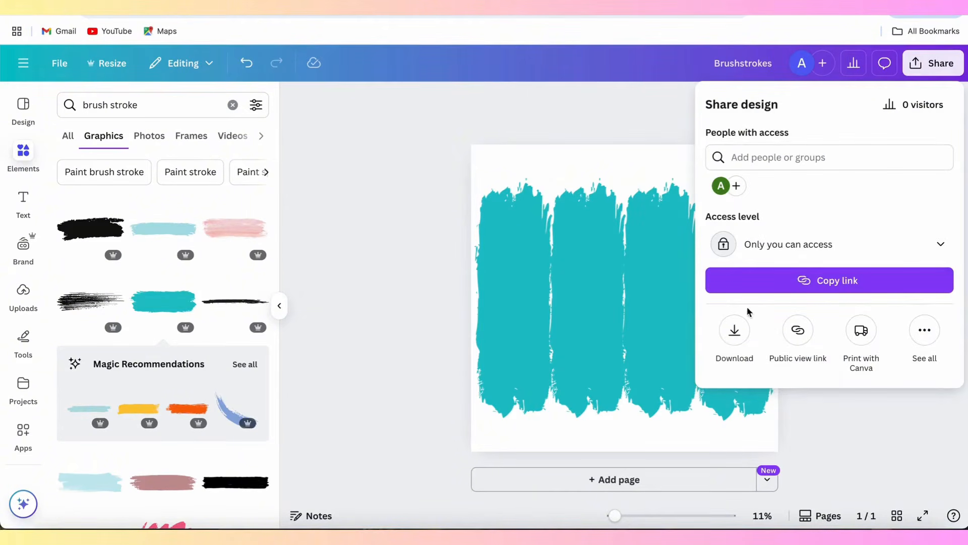
click(734, 331)
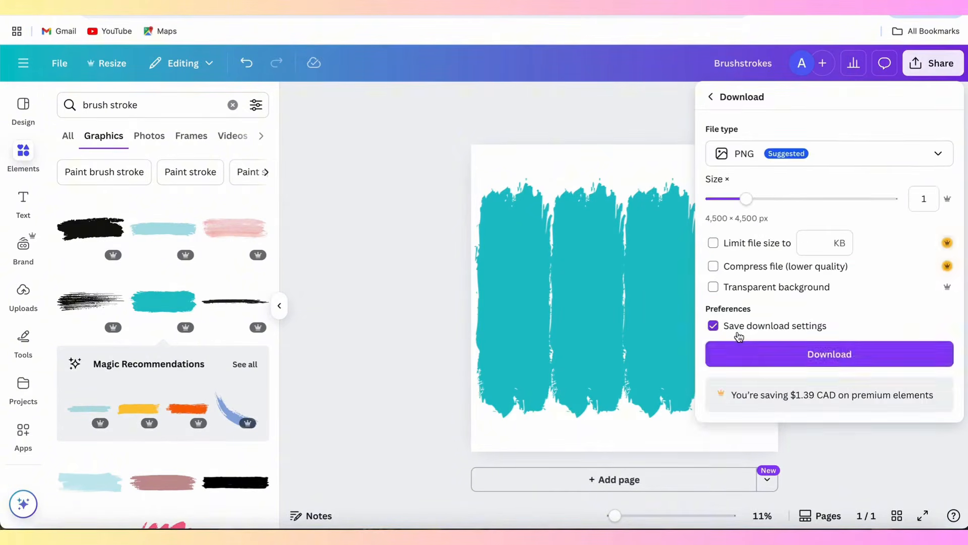
click(810, 156)
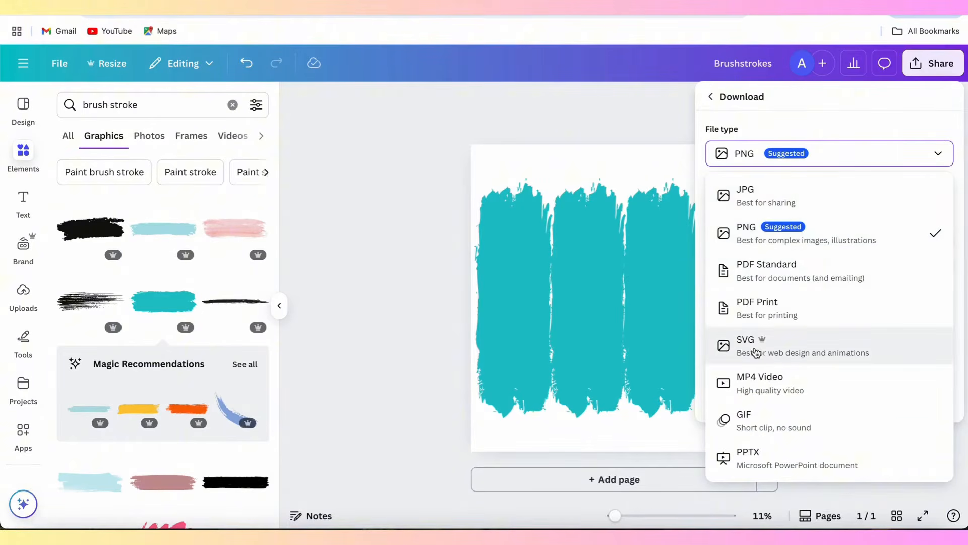
click(756, 350)
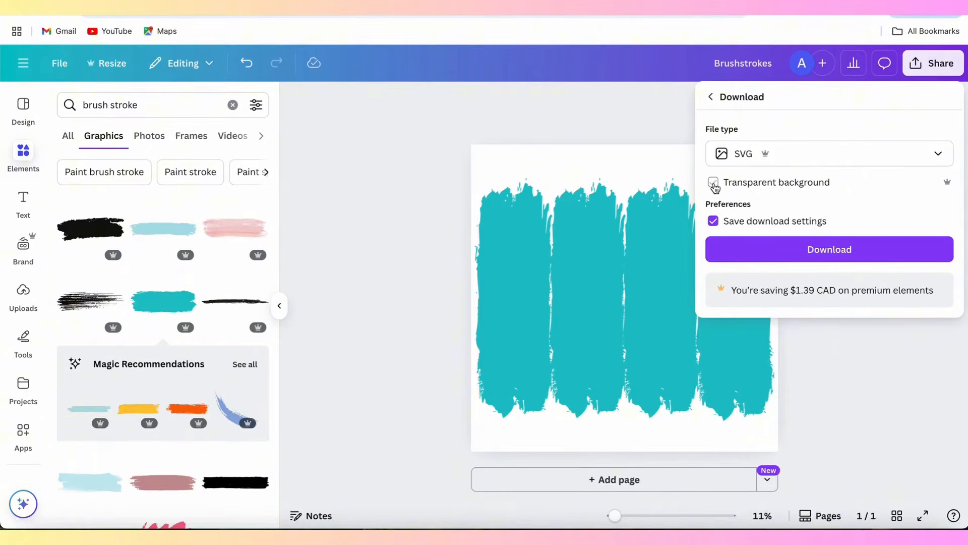
click(713, 182)
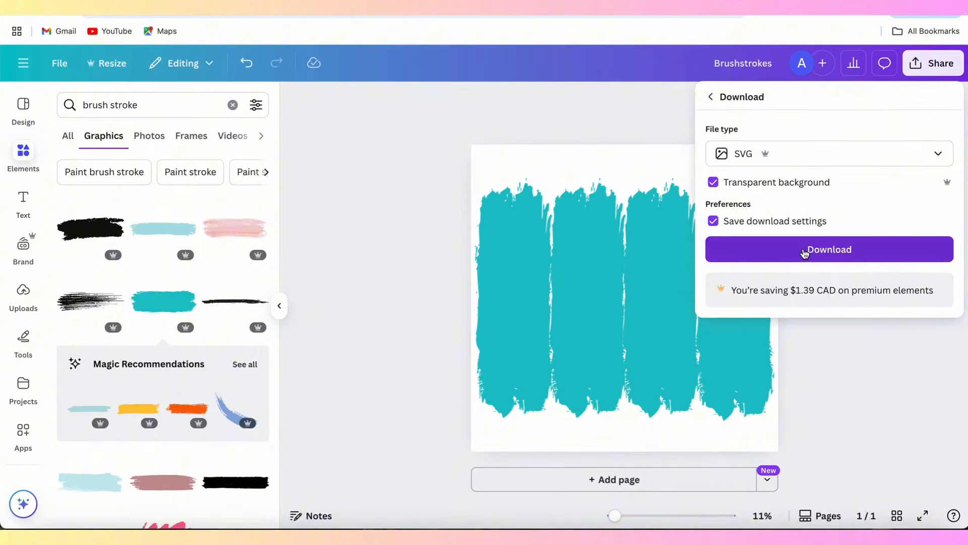
click(834, 252)
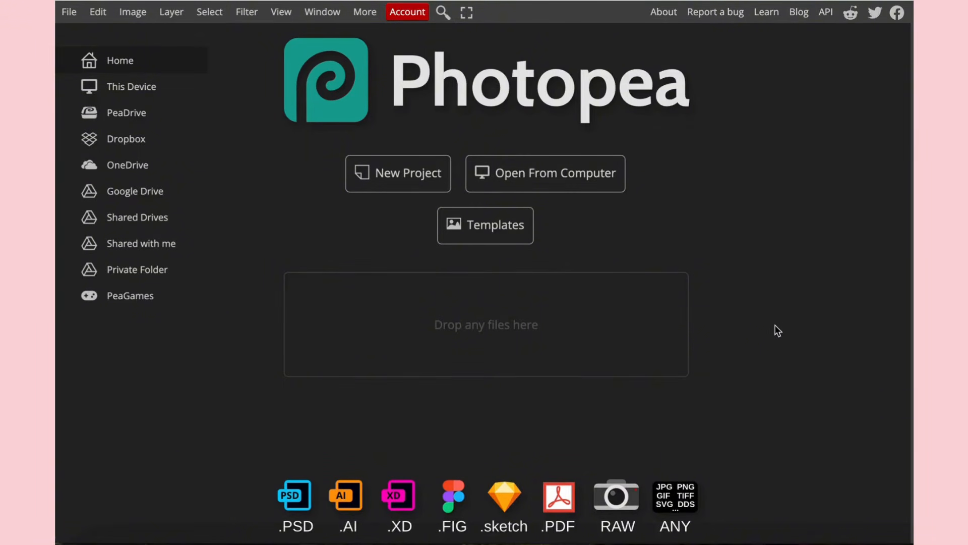
Switch to Photopea and open Brushstrokes.svg from the Downloads folder
click(106, 542)
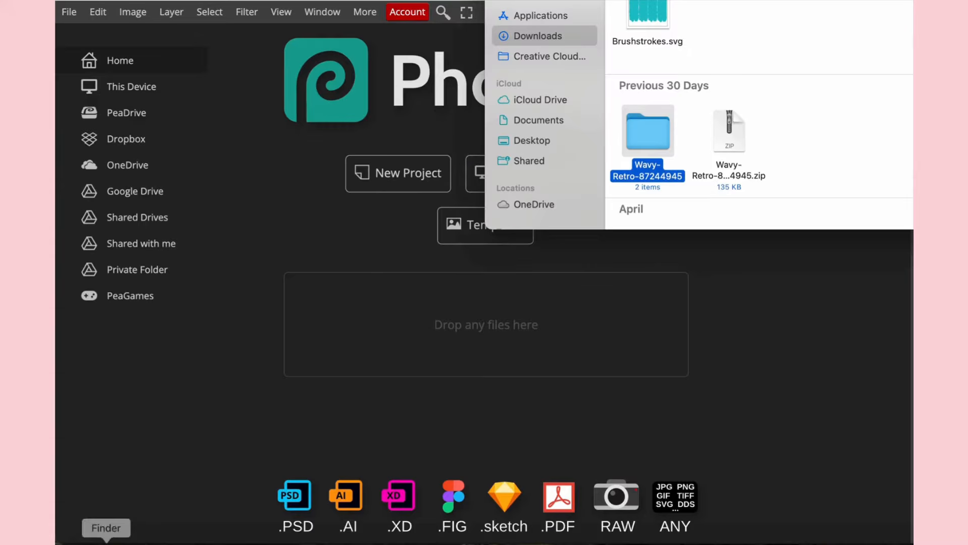
drag(639, 22, 451, 338)
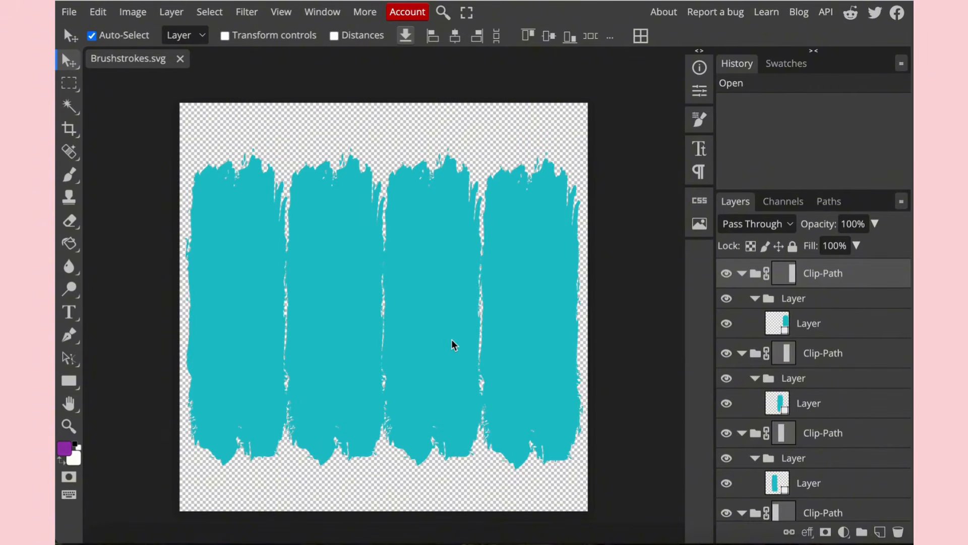
Select all the Clip-Path groups and their layers down to the last one and merge them into a single layer
scroll(876, 349, down, 1)
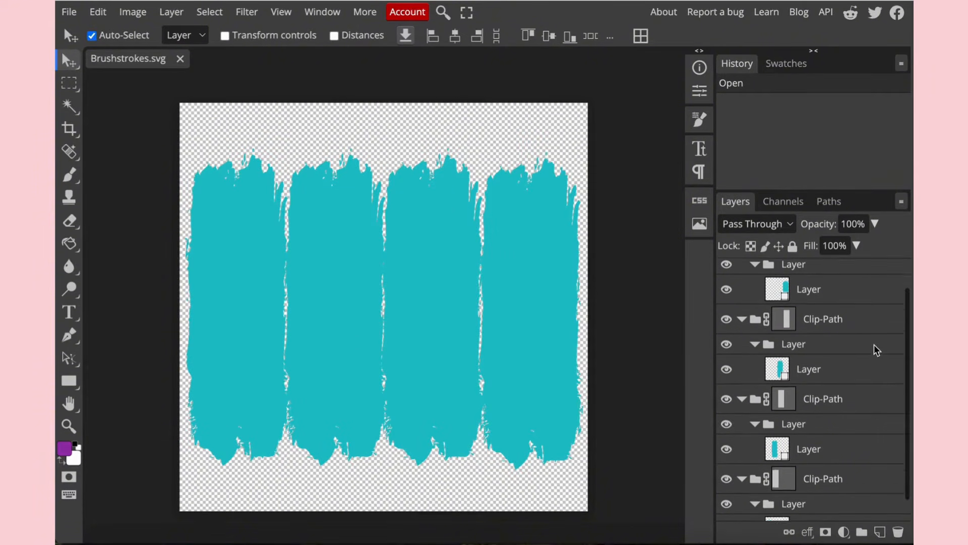
scroll(877, 350, down, 2)
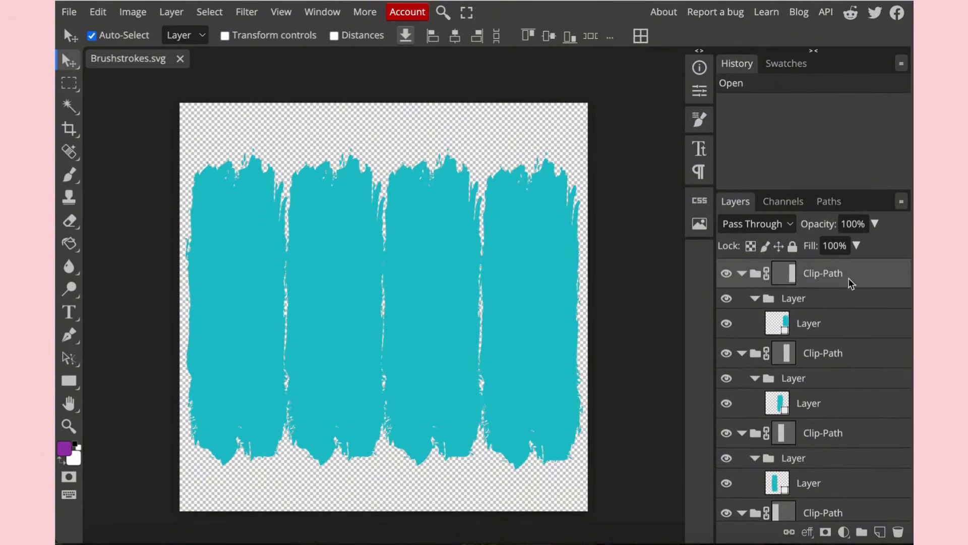
scroll(829, 360, down, 1)
scroll(828, 360, down, 2)
scroll(856, 357, down, 1)
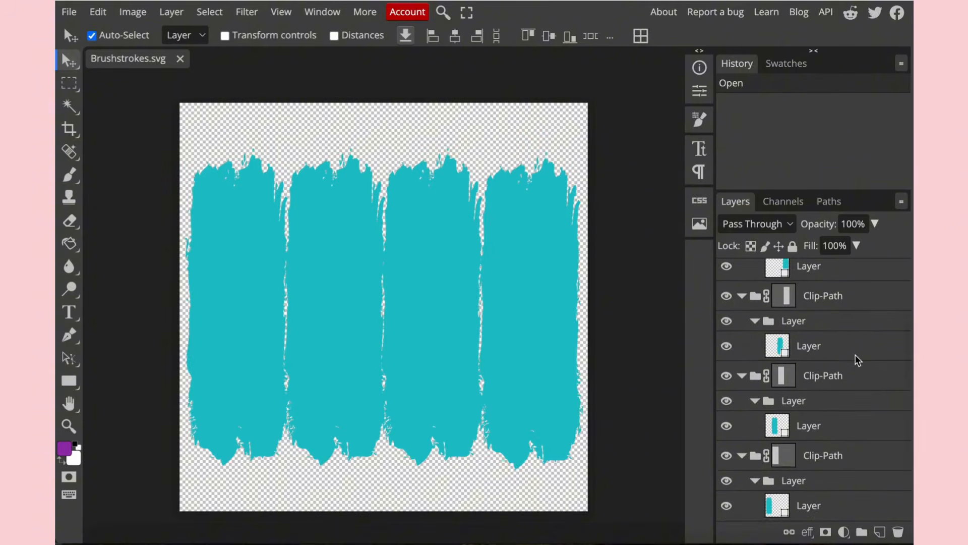
click(838, 507)
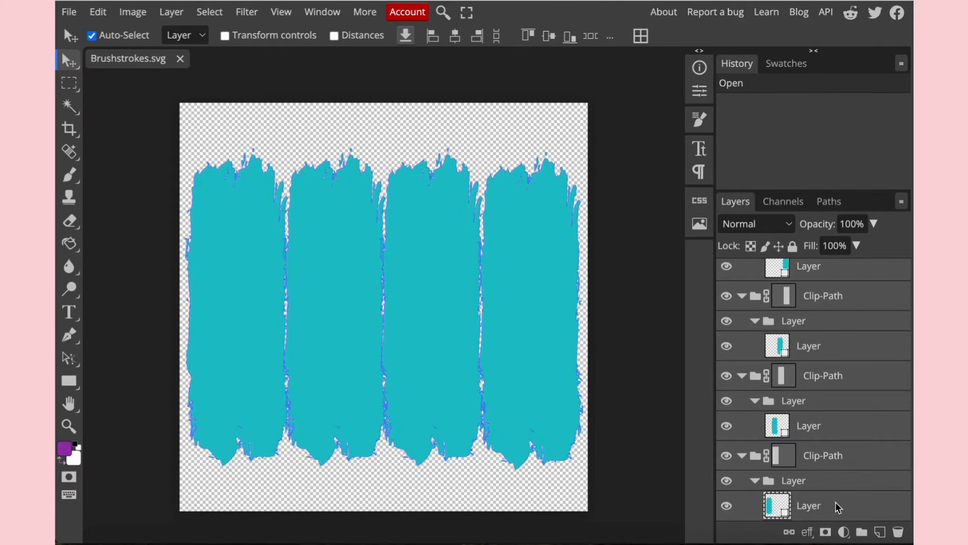
right_click(871, 461)
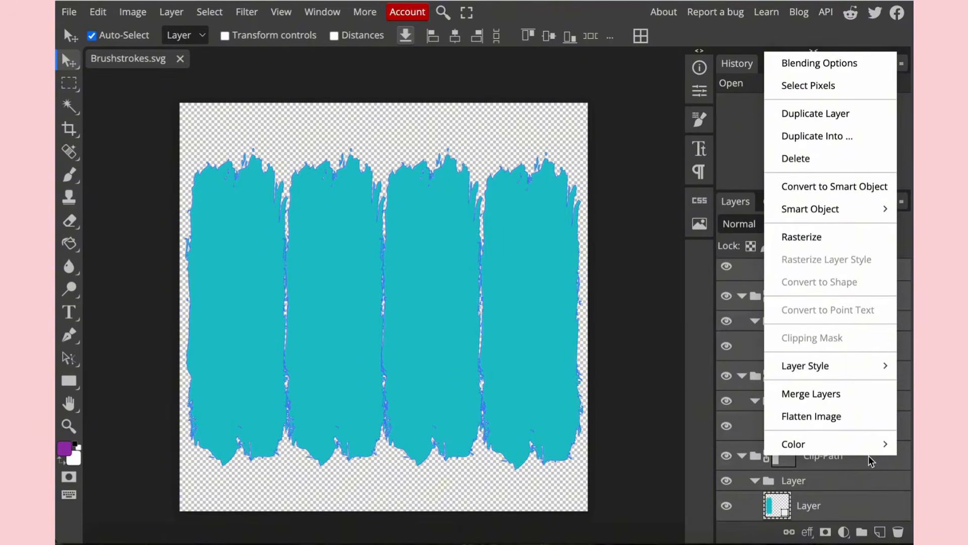
click(813, 397)
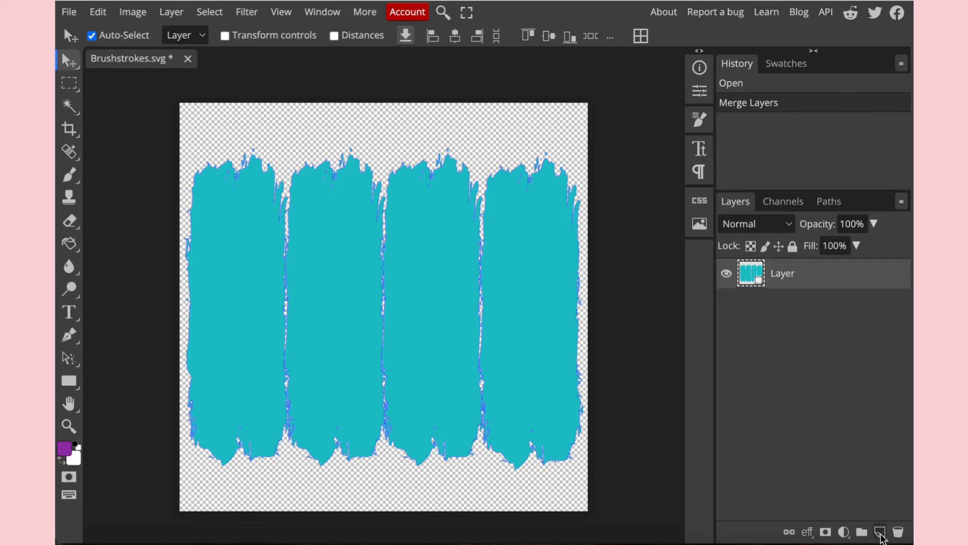
Add a new layer above the merged brushstrokes and fill it with purple #b436d4 using the Paint Bucket tool
click(880, 533)
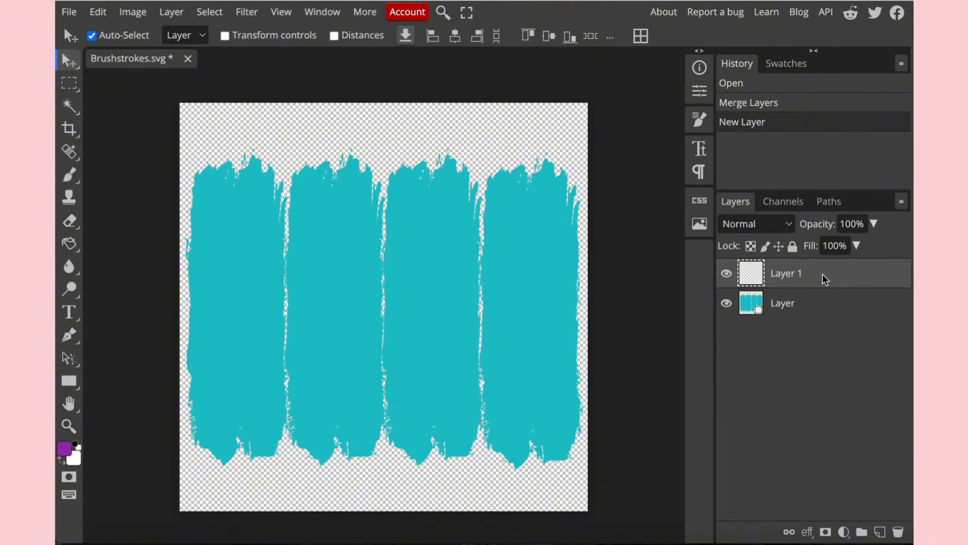
click(69, 243)
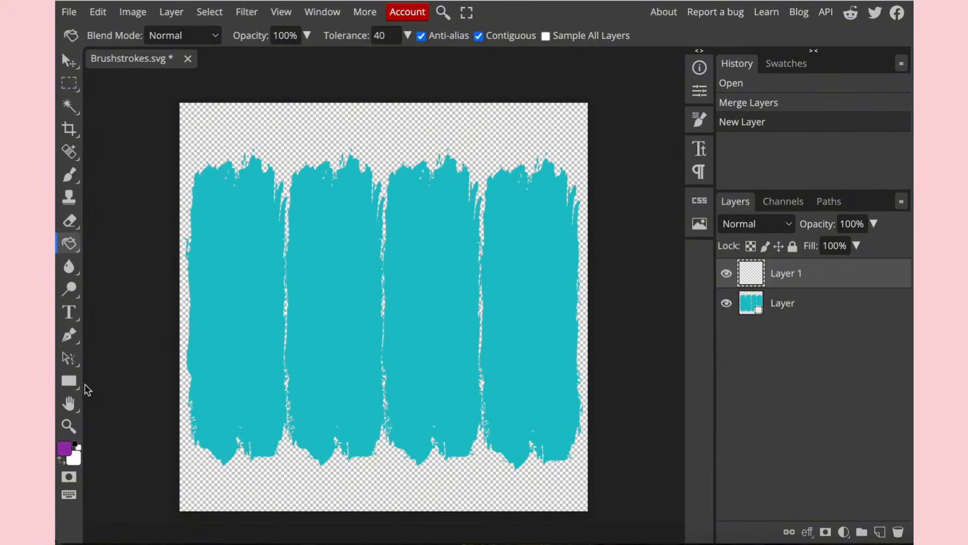
click(63, 450)
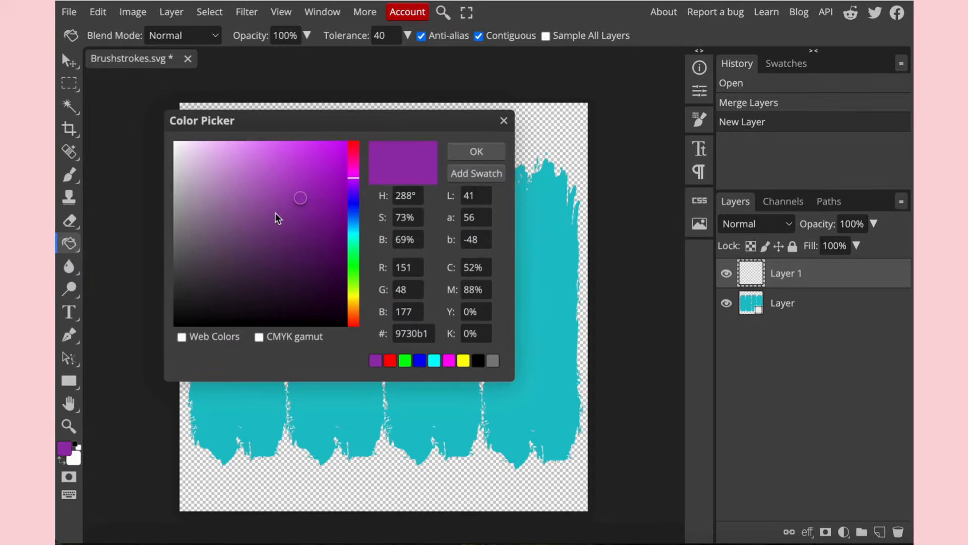
drag(306, 171, 302, 173)
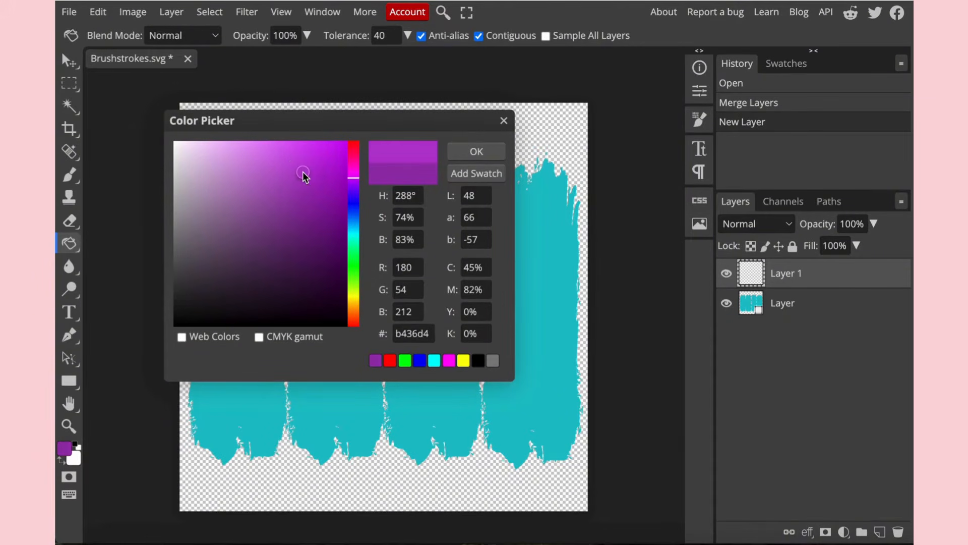
click(476, 152)
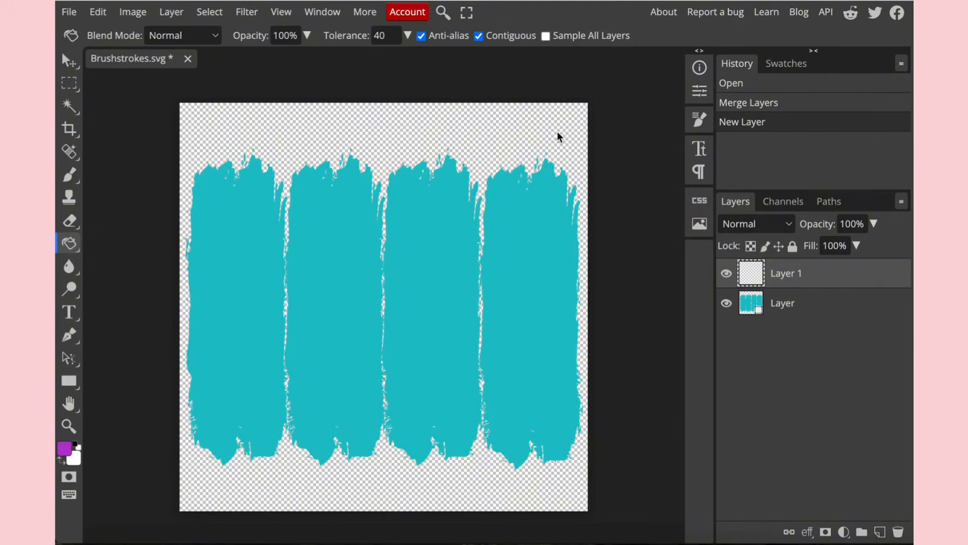
click(483, 133)
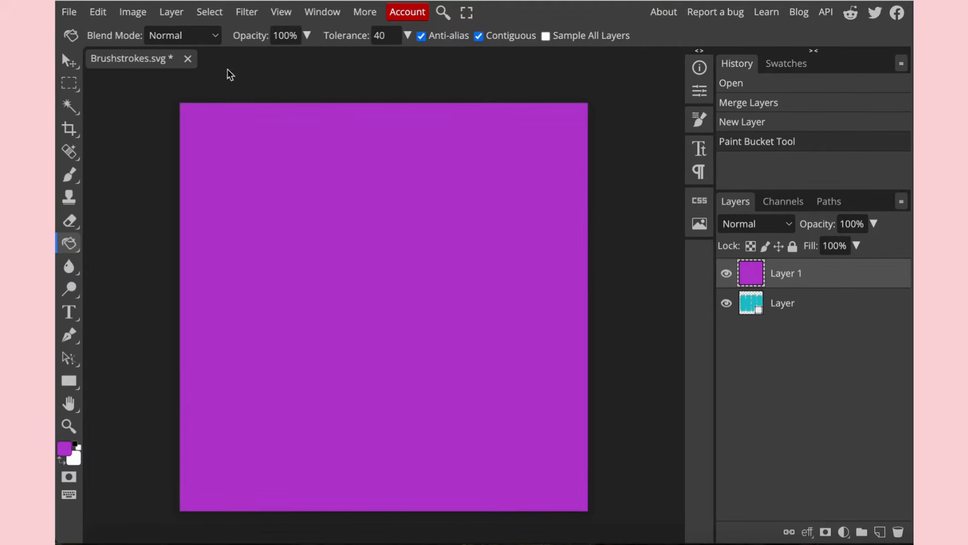
Apply a clipping mask so the purple layer is clipped to the brushstroke layer below
click(133, 12)
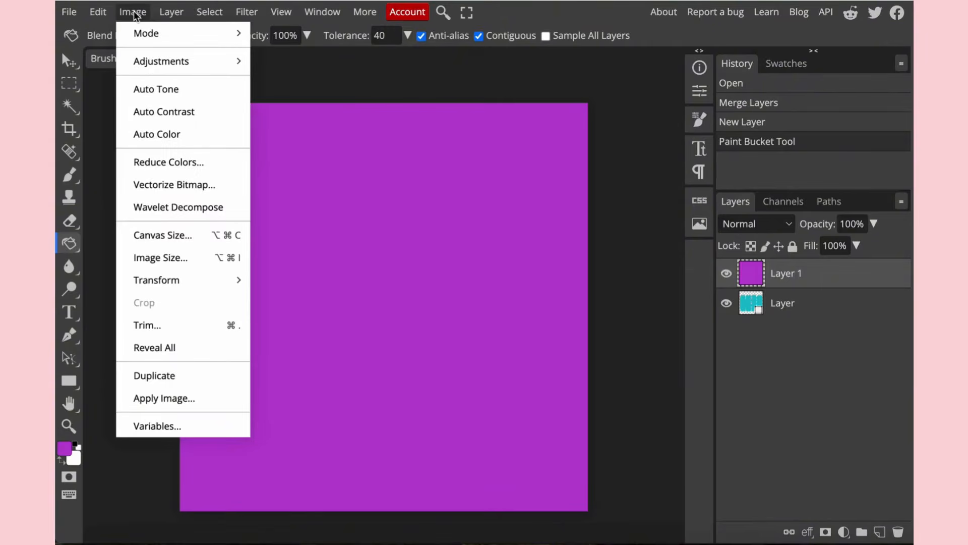
mouse_move(167, 18)
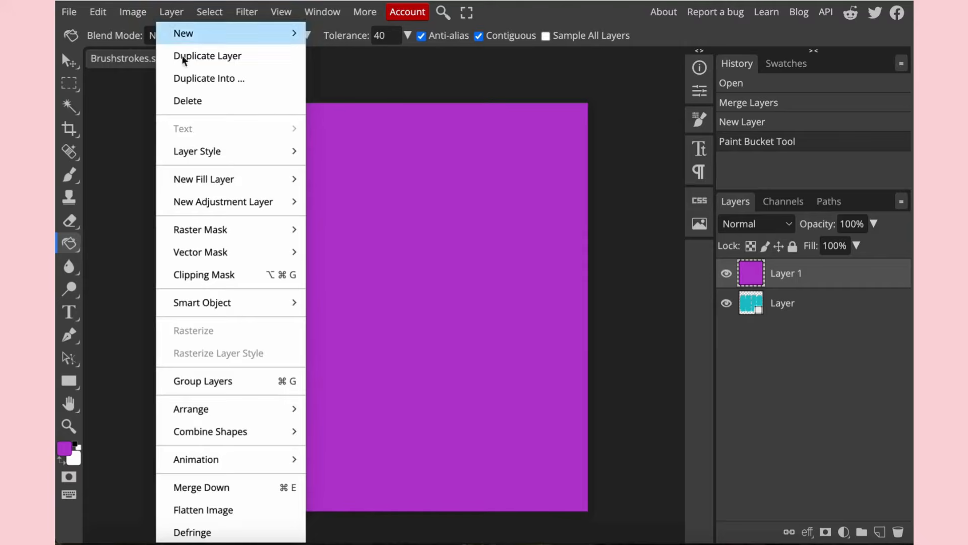
click(196, 276)
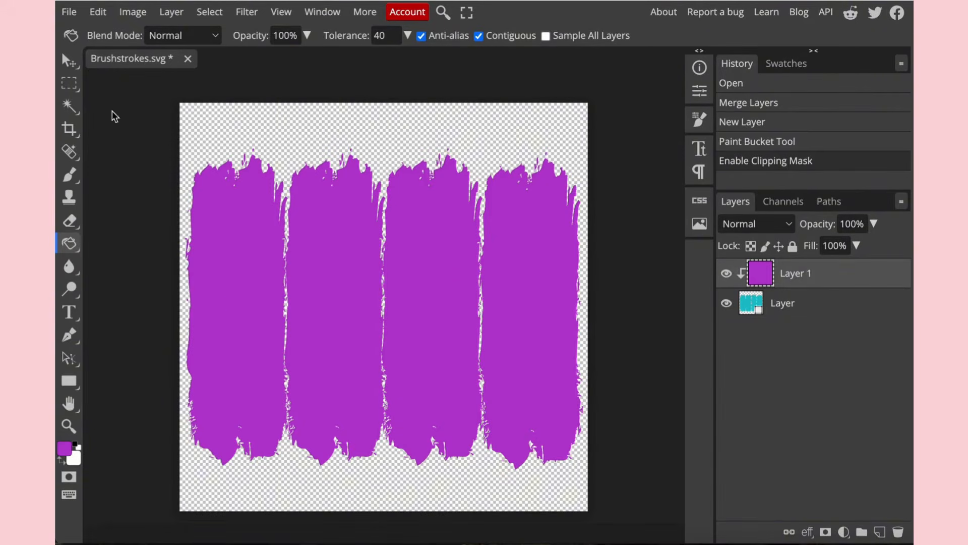
Save the file as a PSD named Brushstrokes Photopea.psd on the Desktop, replacing the existing file
click(69, 14)
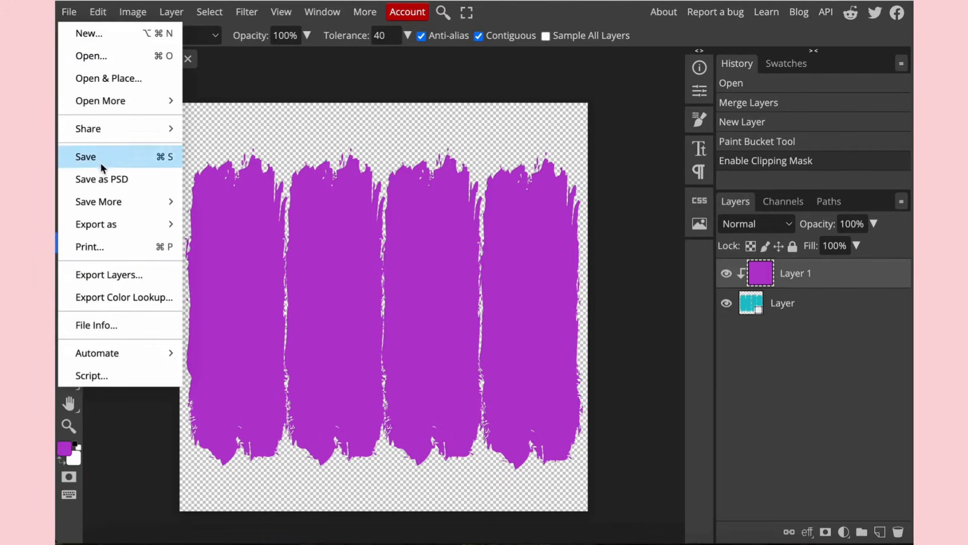
click(124, 180)
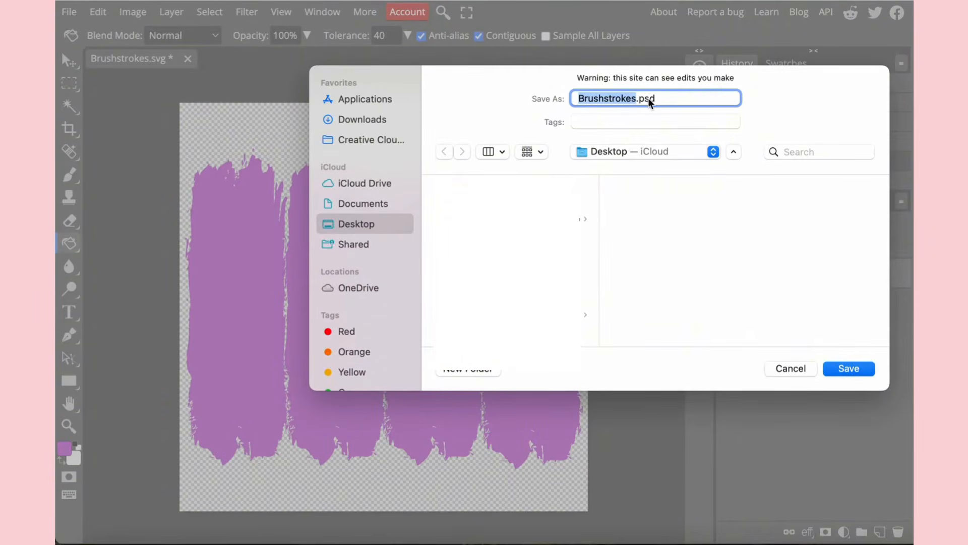
click(635, 97)
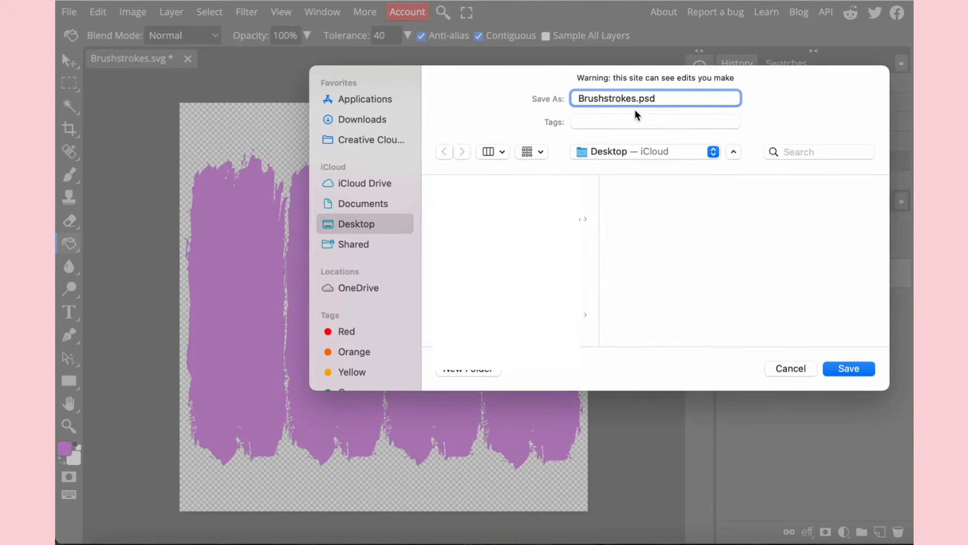
text(Photopea)
click(846, 370)
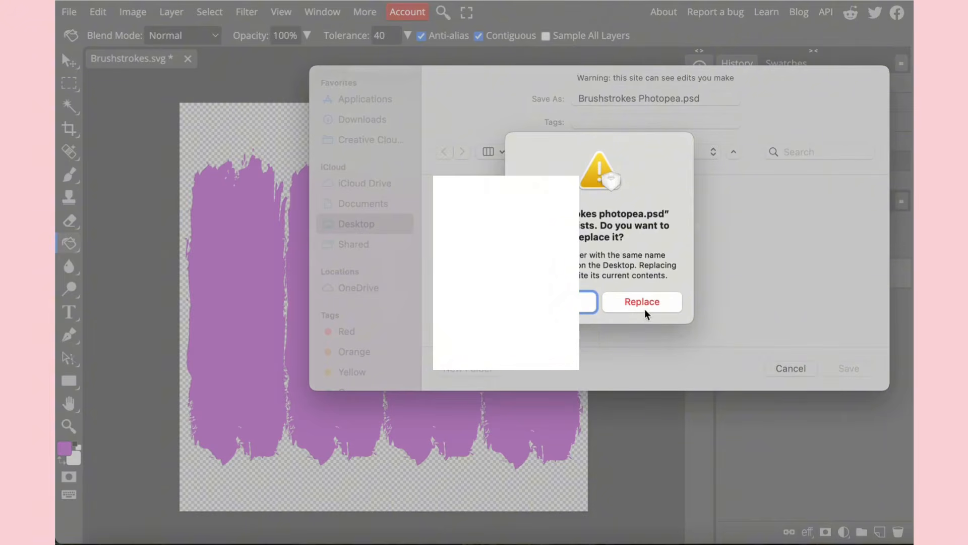
click(642, 303)
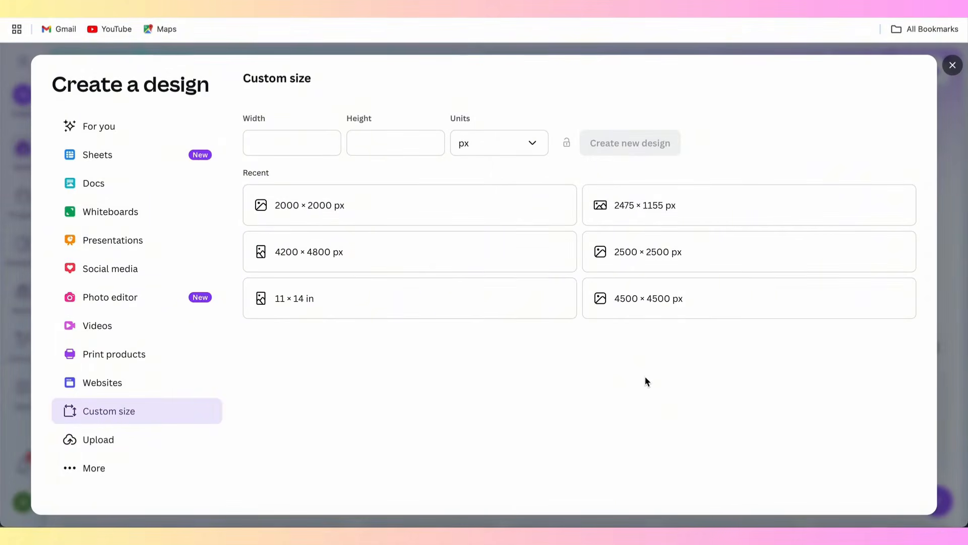
Switch to Canva, create a 4500 × 4500 px design and upload the Brushstrokes Photopea PSD from the Desktop folder
click(638, 304)
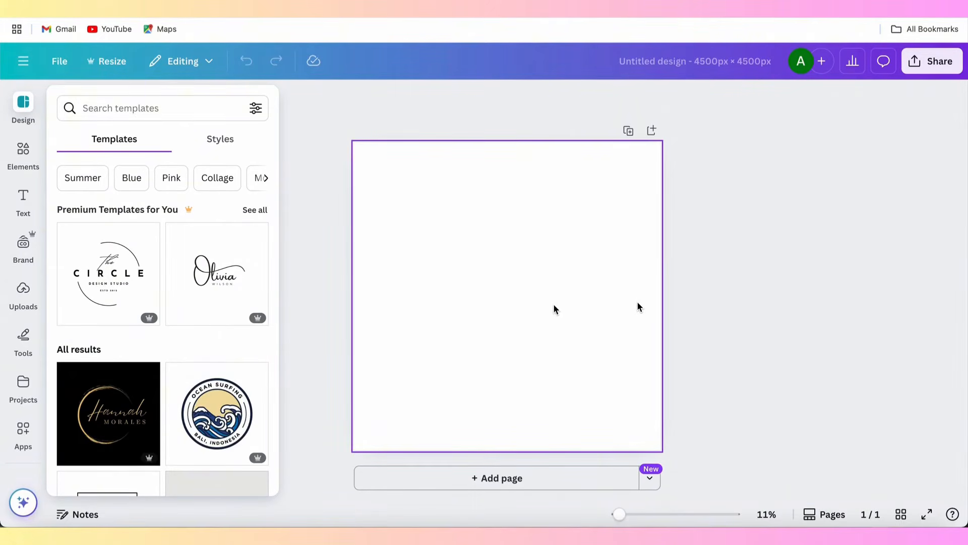
click(43, 525)
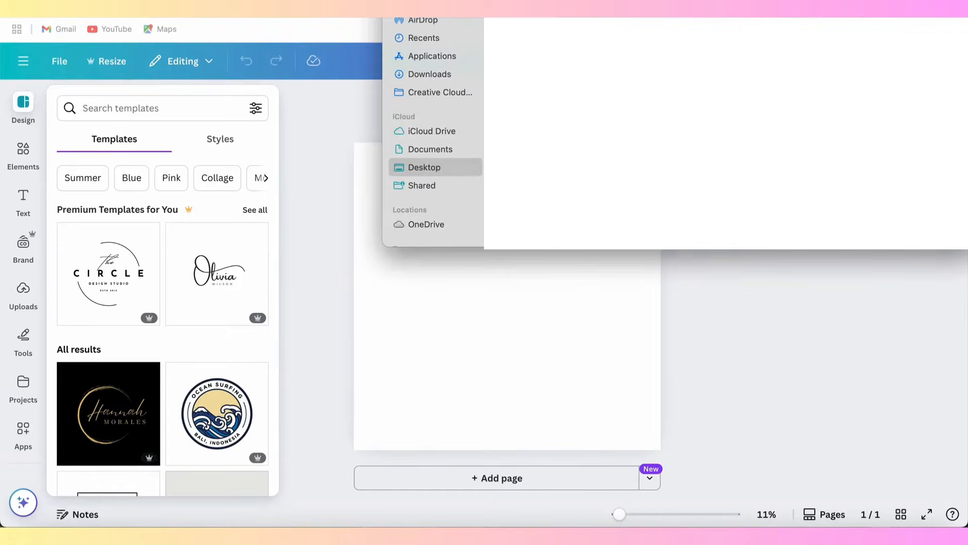
drag(509, 318, 476, 363)
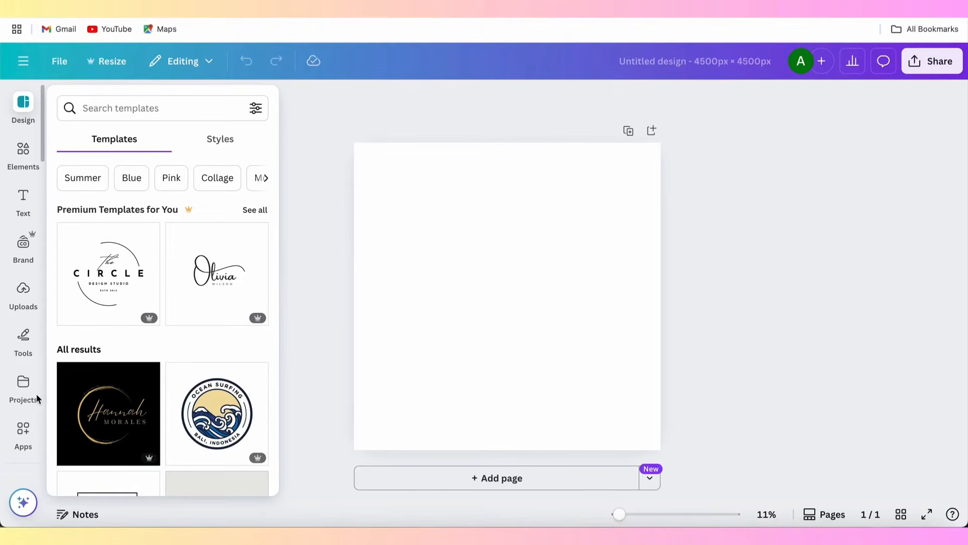
Place the uploaded Brushstrokes Photopea design from the projects onto the blank page
click(22, 386)
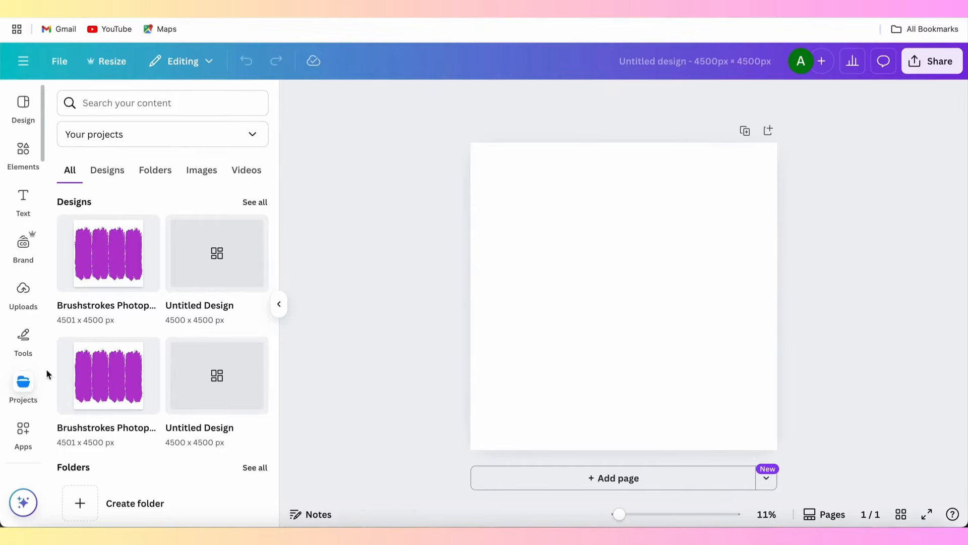
drag(78, 263, 540, 290)
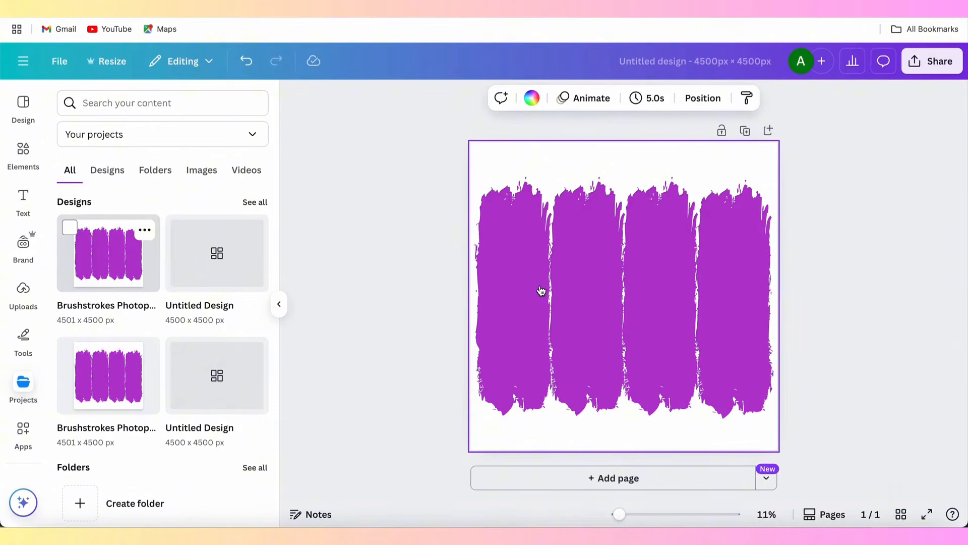
Delete the purple image from inside the brushstroke design on the page, keeping the empty frame
click(566, 302)
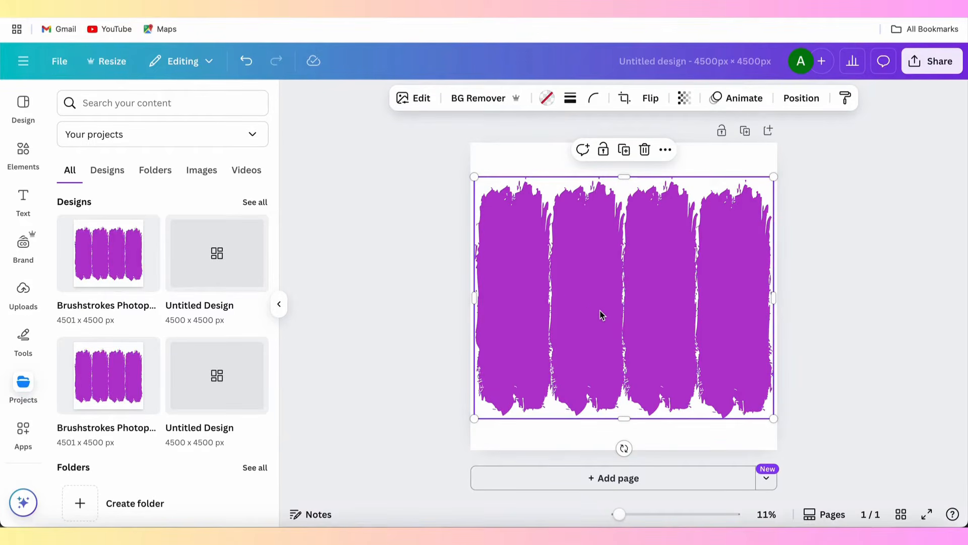
click(646, 150)
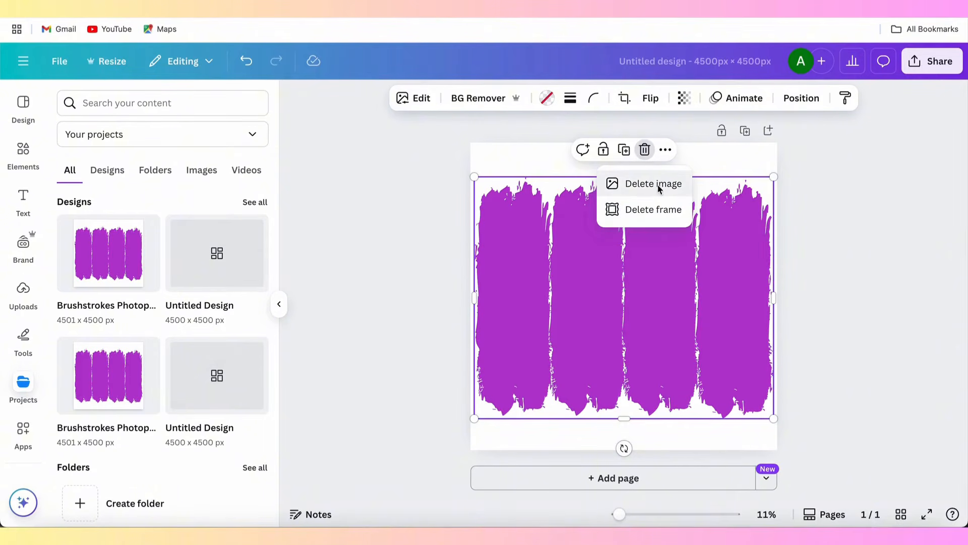
click(645, 186)
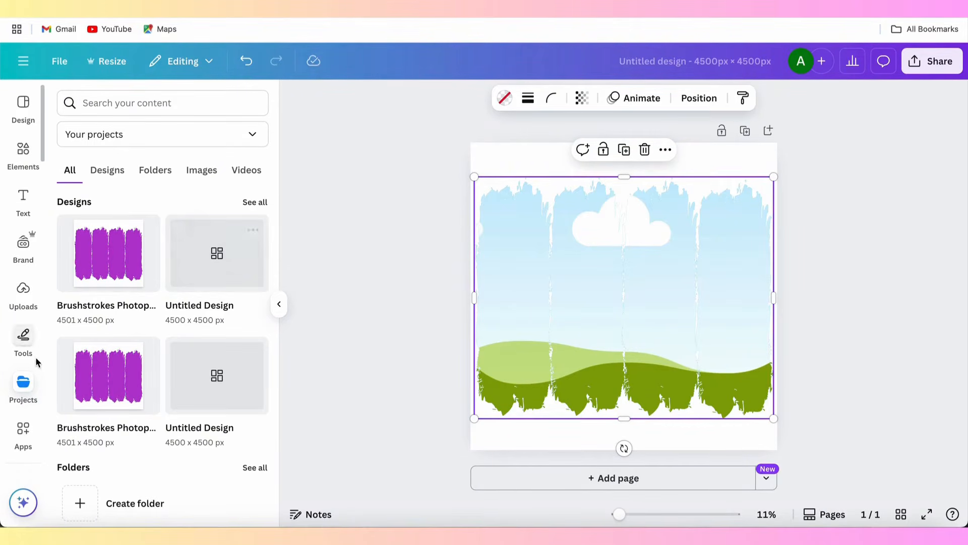
Fill the brushstroke frame with the dark blue rippling water picture from the trending stock photos
scroll(25, 376, down, 4)
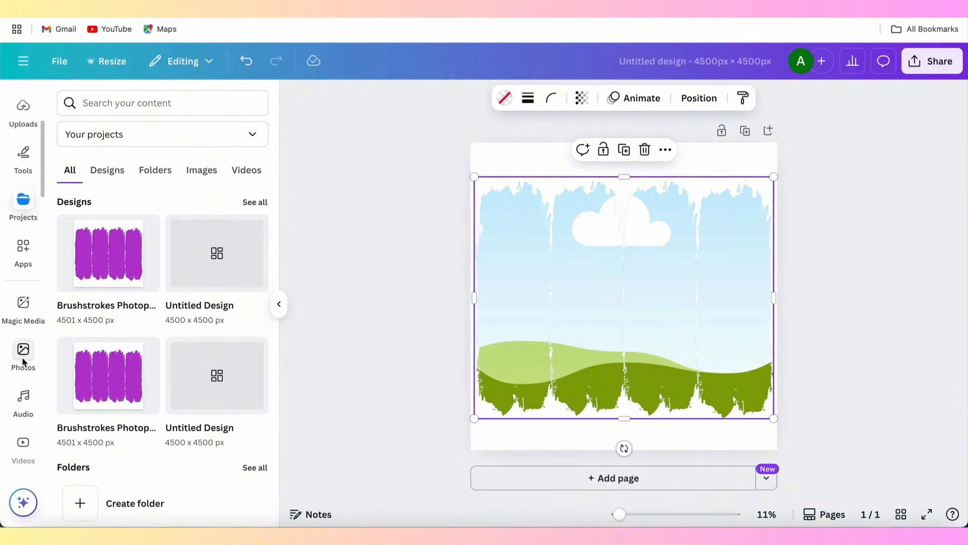
click(22, 350)
scroll(136, 408, down, 3)
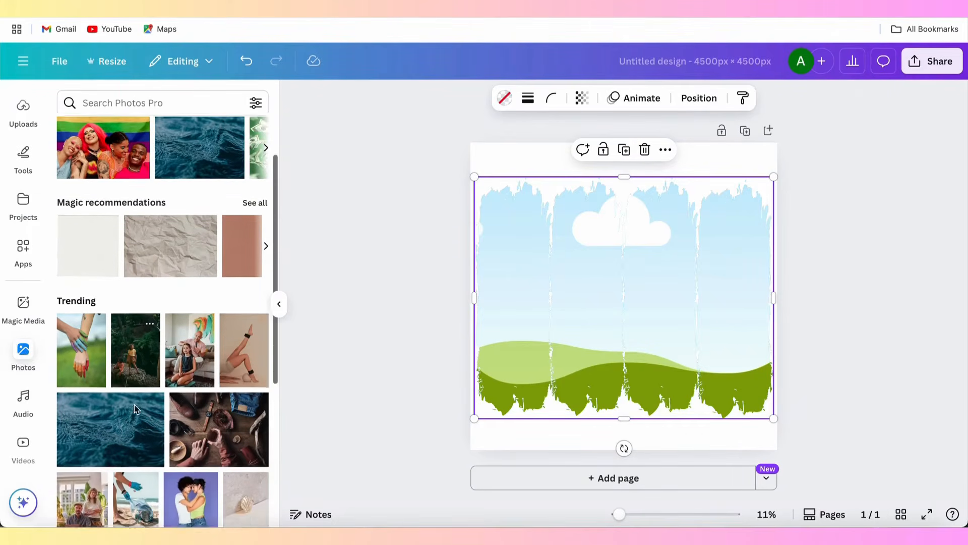
drag(112, 354, 497, 333)
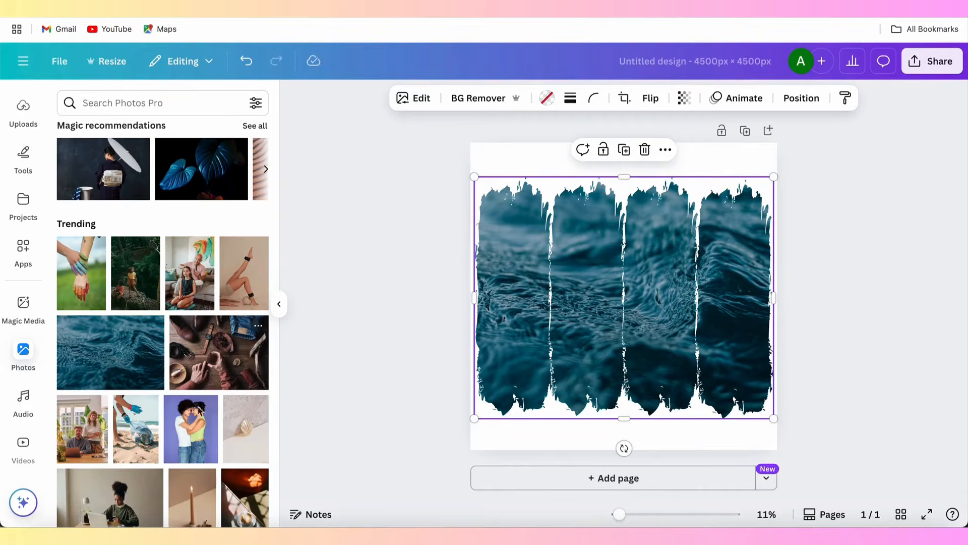
Replace the water picture in the brushstroke frame with the green and dark blue gradient from the stock photos
scroll(182, 425, down, 10)
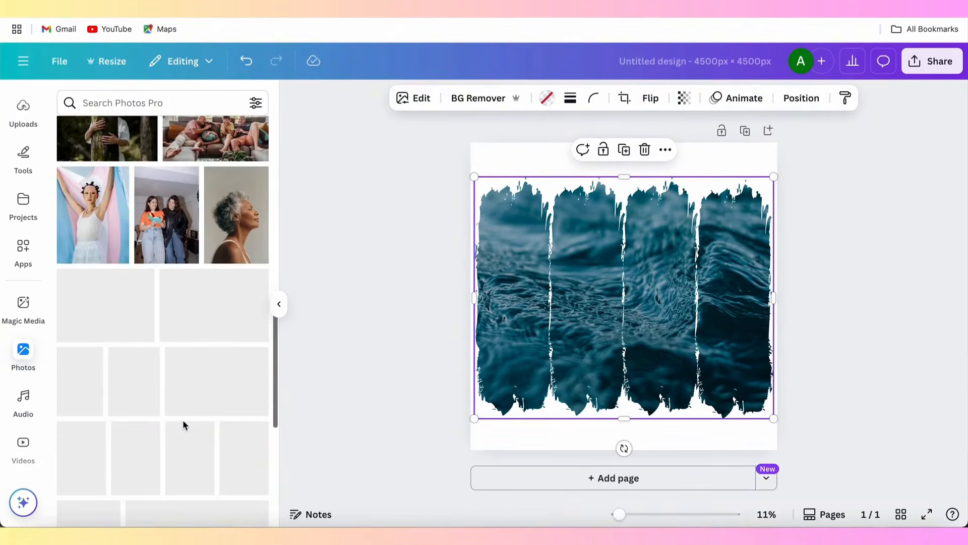
scroll(182, 425, down, 3)
scroll(184, 425, down, 7)
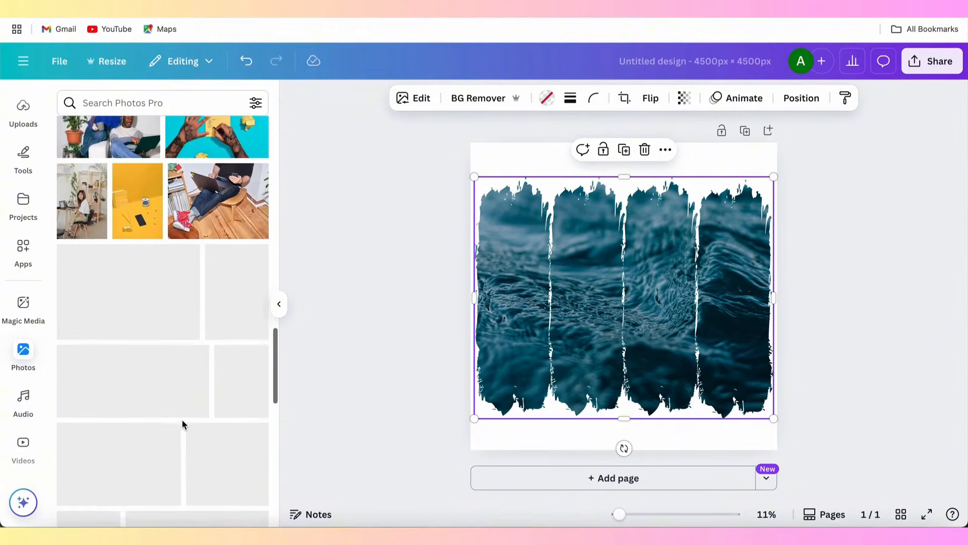
scroll(183, 424, down, 1)
scroll(183, 424, down, 2)
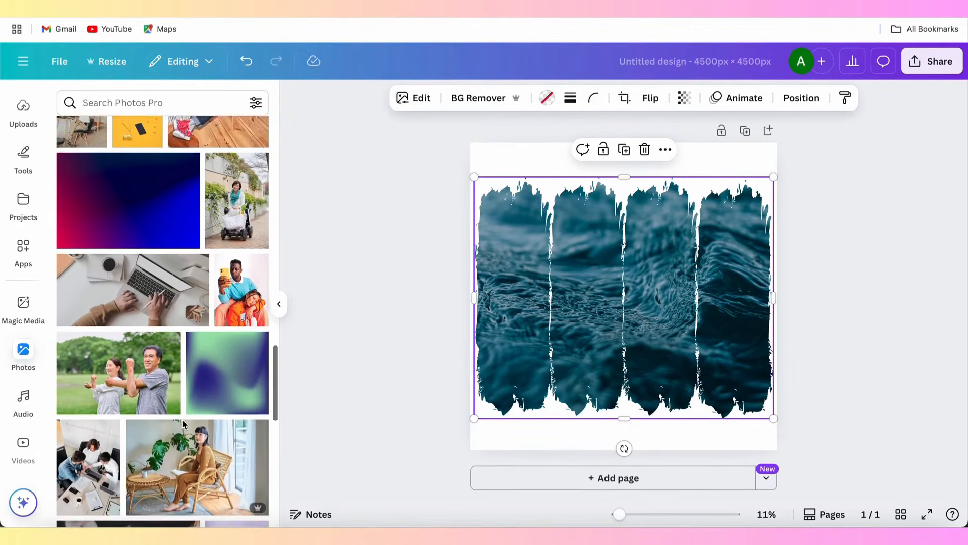
mouse_move(217, 321)
mouse_down()
mouse_move(519, 340)
mouse_move(510, 339)
mouse_up()
Replace the gradient in the brushstroke frame with the stock photo of a woman with outstretched arms against a blue sky
scroll(86, 464, down, 1)
scroll(87, 464, down, 5)
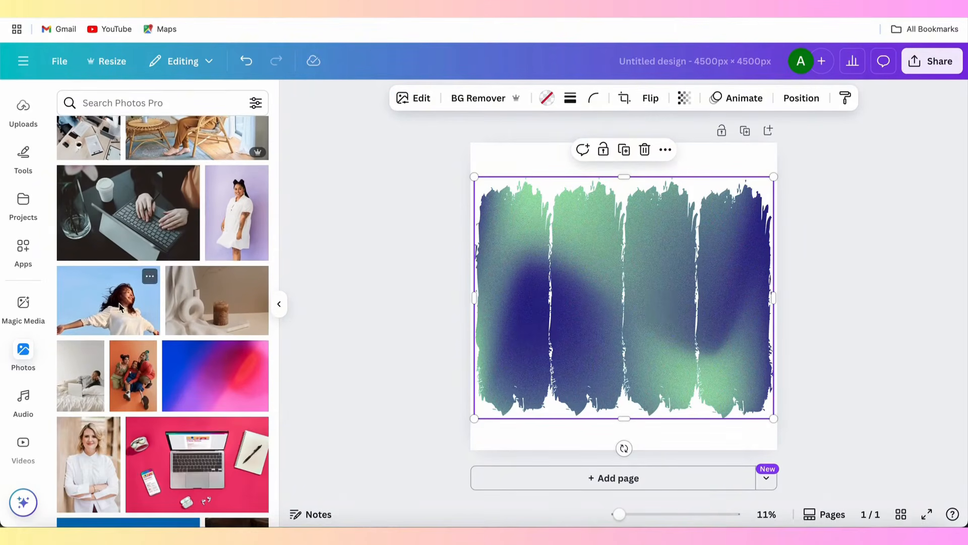
mouse_move(116, 303)
mouse_down()
mouse_move(465, 309)
mouse_move(498, 322)
mouse_up()
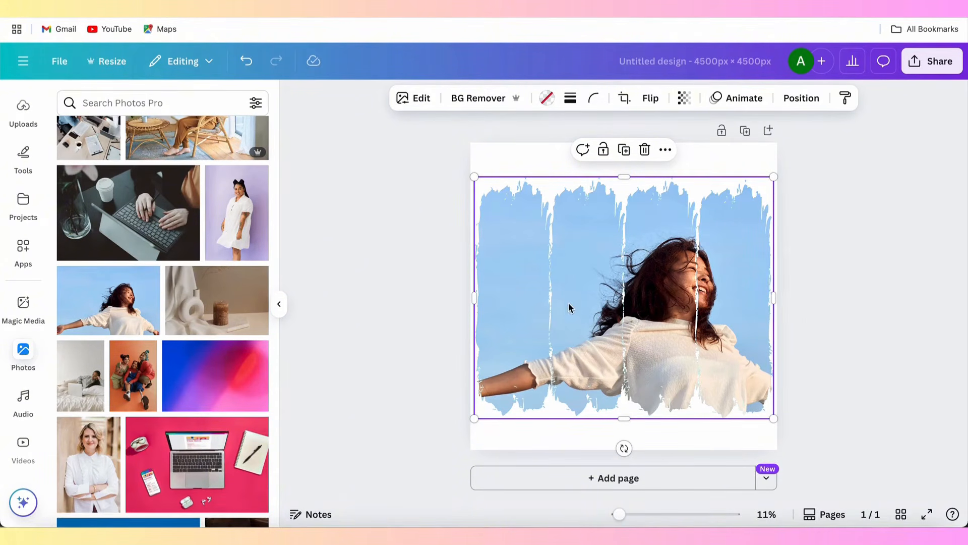
click(810, 324)
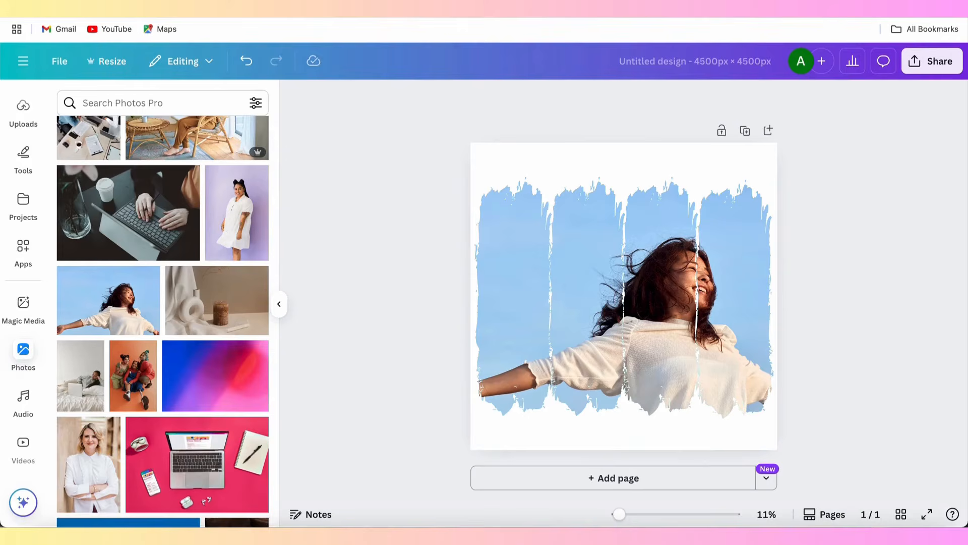
Switch to the Brushstrokes design with the four teal strokes and duplicate its page
click(827, 3)
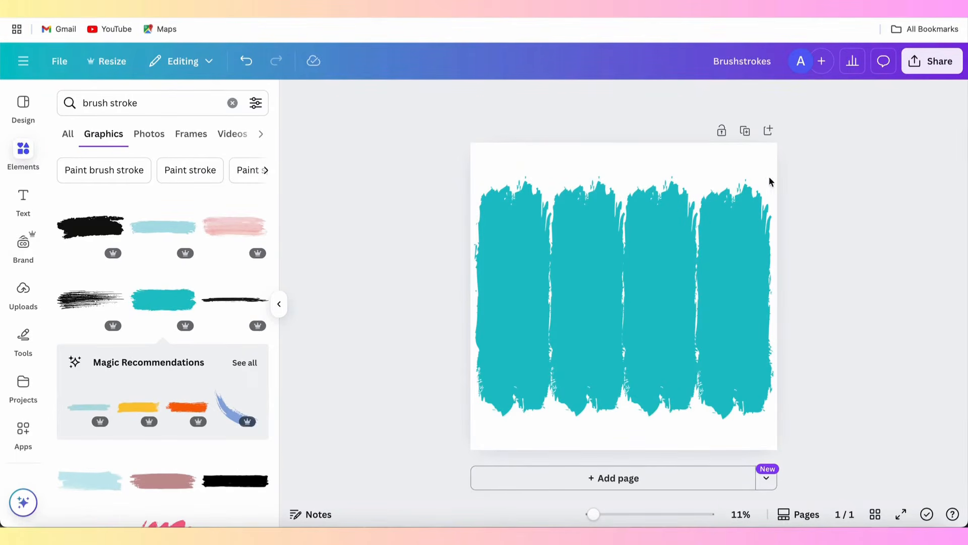
click(745, 131)
Delete the three right-hand teal strokes on page 2 and move the remaining stroke to the page centre
click(748, 280)
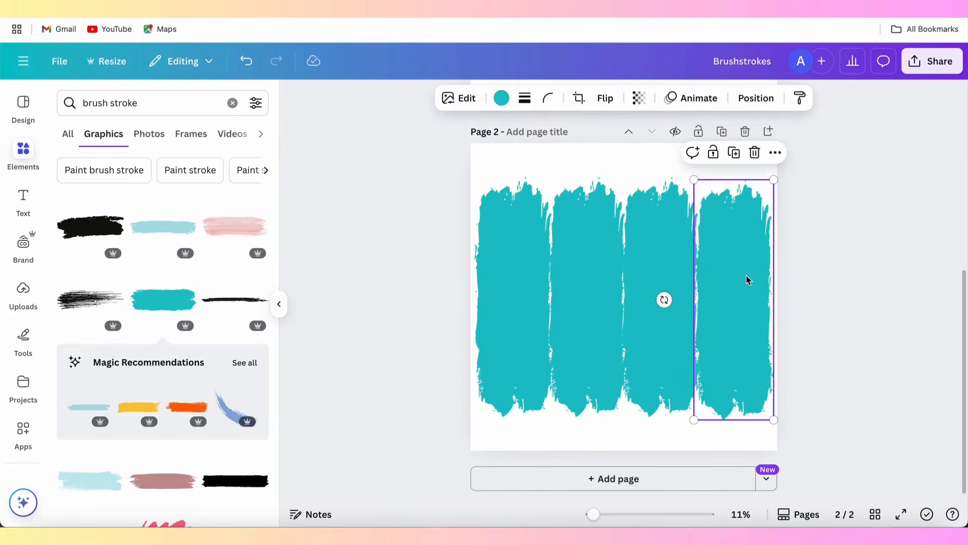
key(Delete)
click(670, 288)
key(Delete)
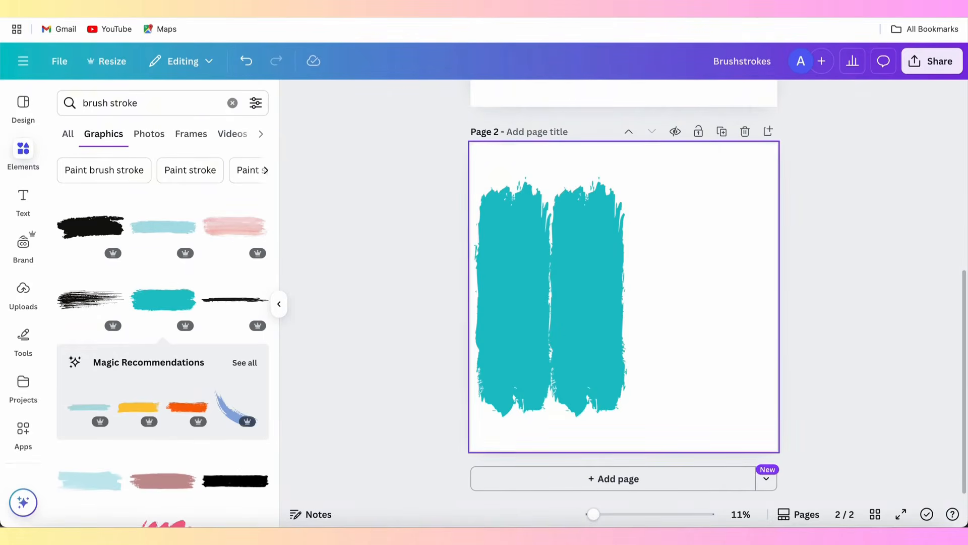
click(594, 285)
key(Delete)
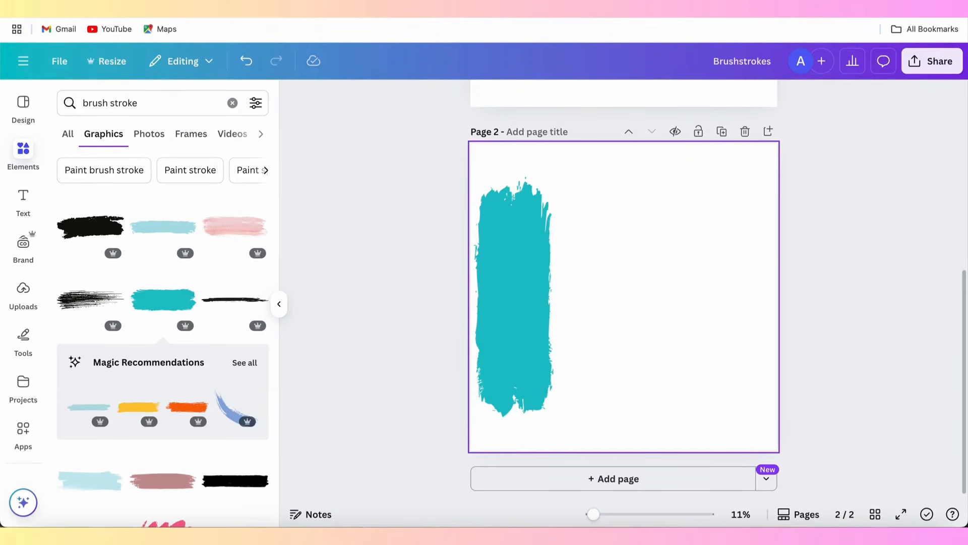
drag(523, 277, 632, 276)
click(843, 298)
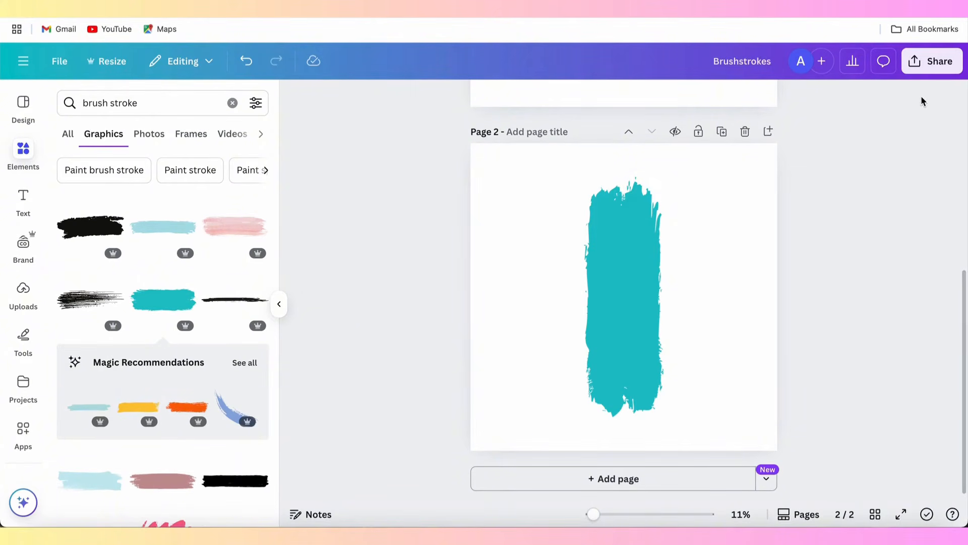
Download only the current page, Page 2, as an SVG with a transparent background
click(929, 67)
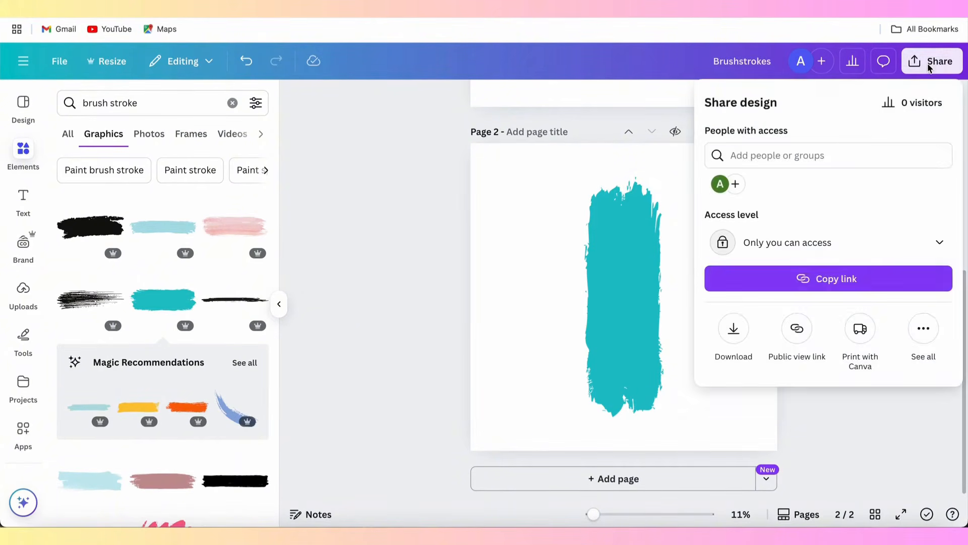
click(735, 328)
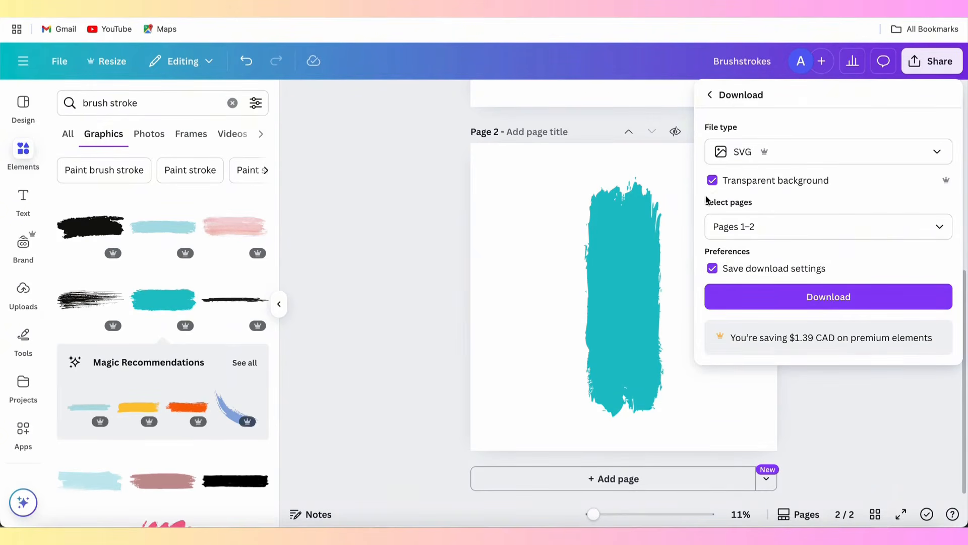
click(939, 228)
click(722, 288)
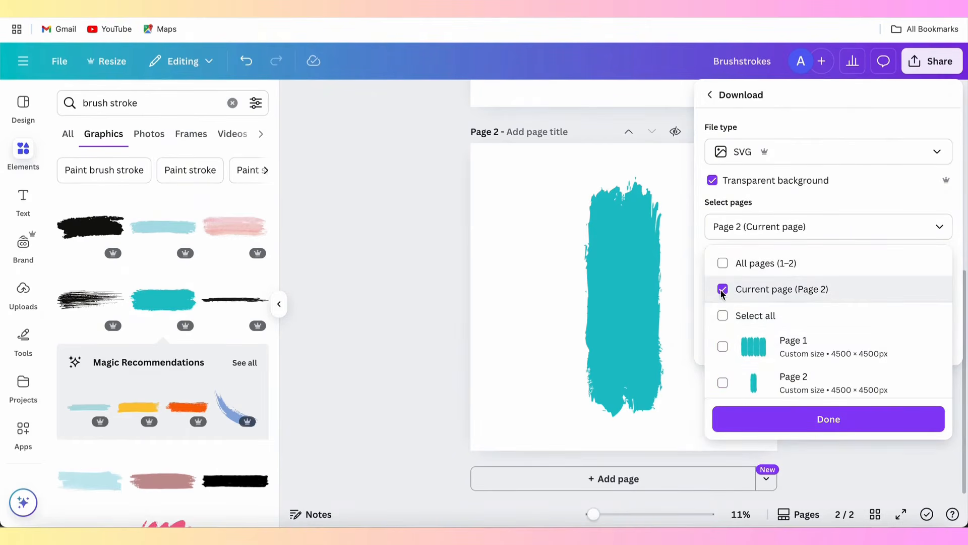
click(753, 416)
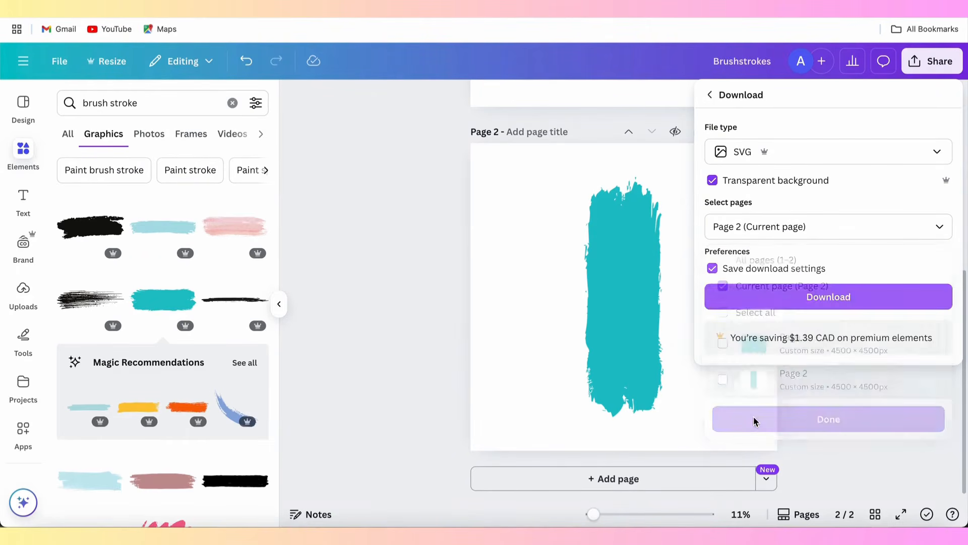
click(772, 300)
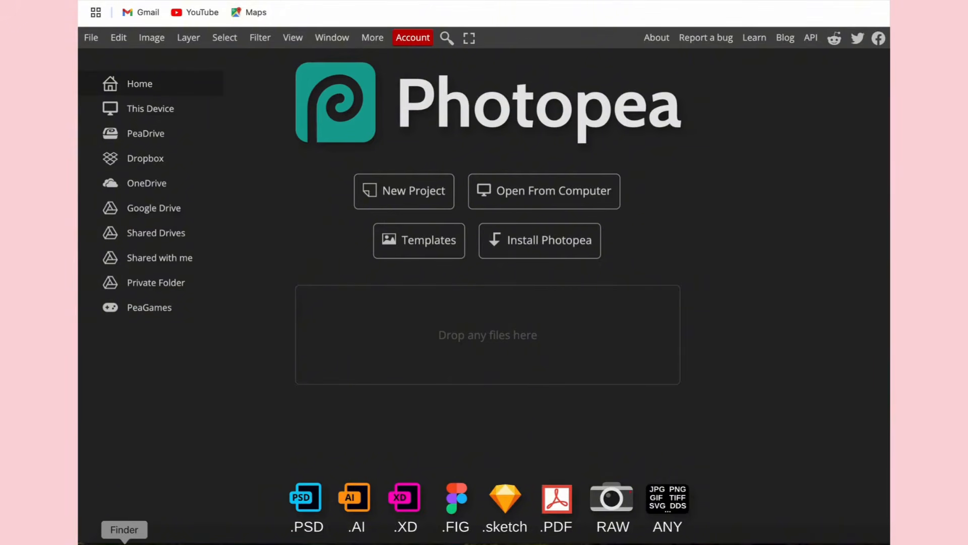
Switch to Photopea, open the downloaded Brushstrokes (1) SVG from Finder and merge all of its layers into one
click(124, 542)
drag(333, 53, 388, 335)
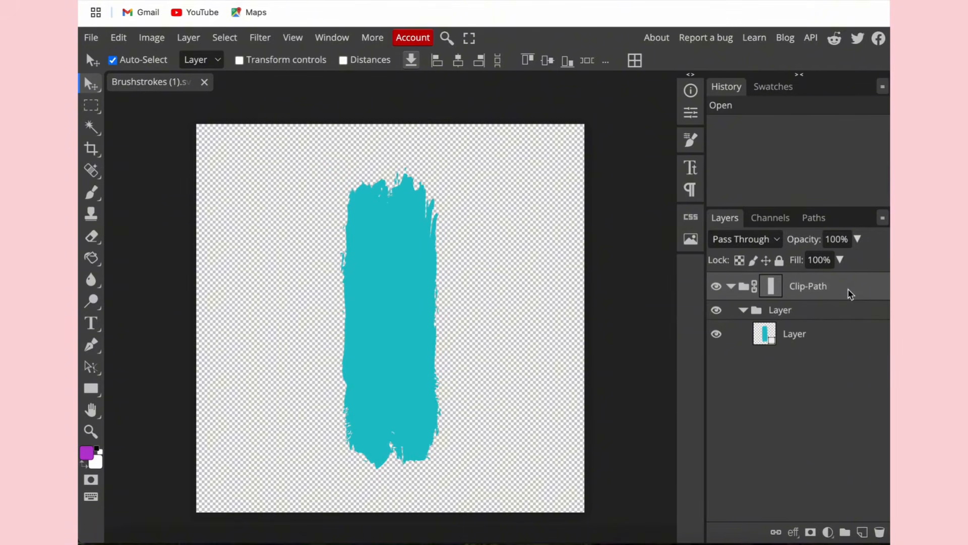
click(823, 340)
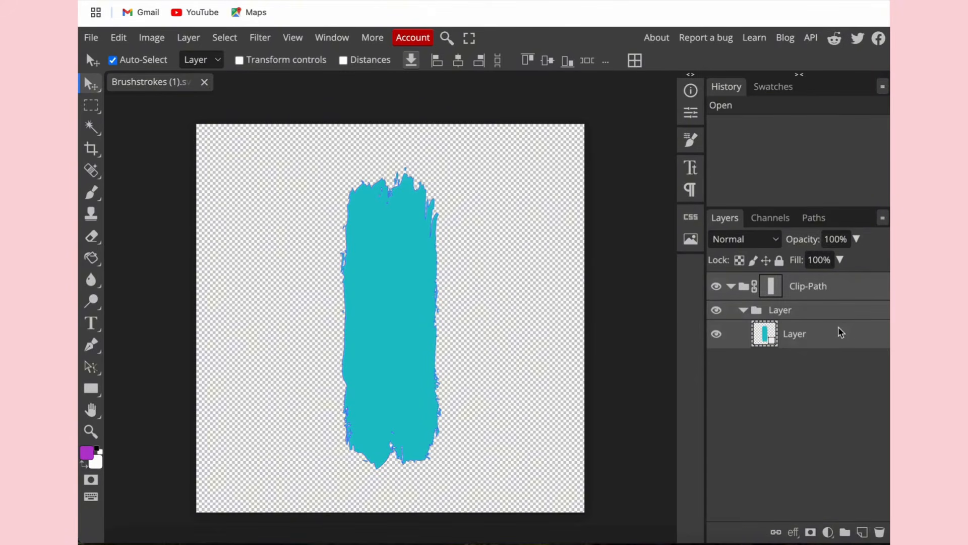
right_click(835, 340)
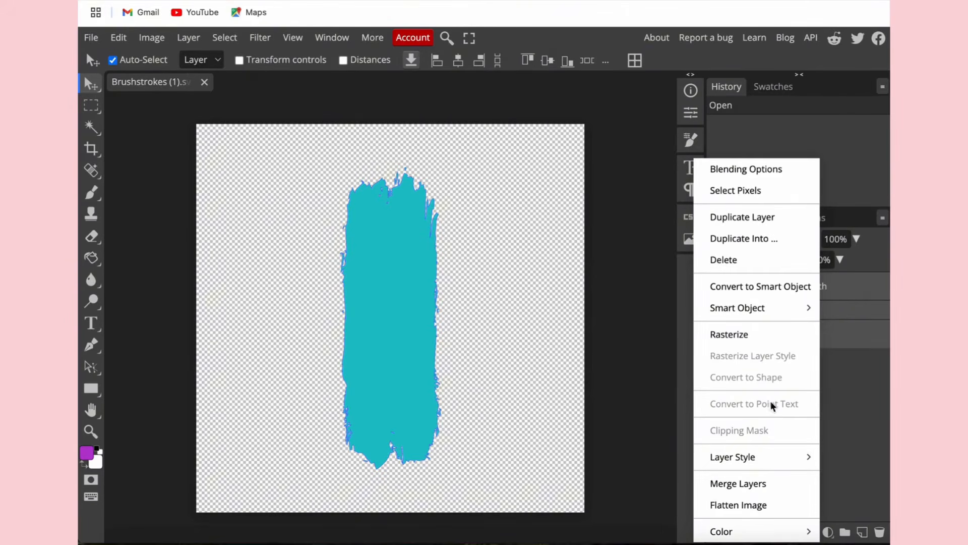
click(738, 485)
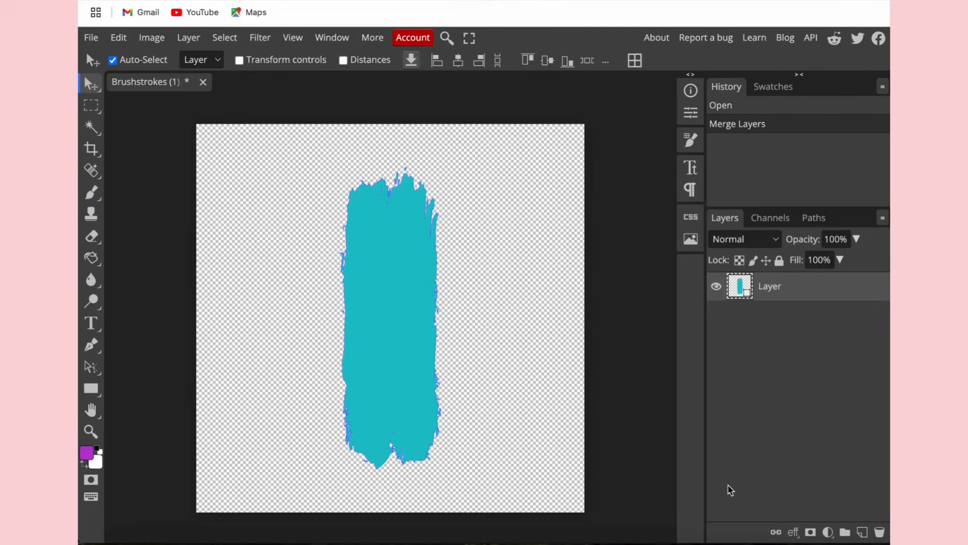
Add a new layer above the brushstroke and fill it entirely with purple using the Paint Bucket tool
click(863, 532)
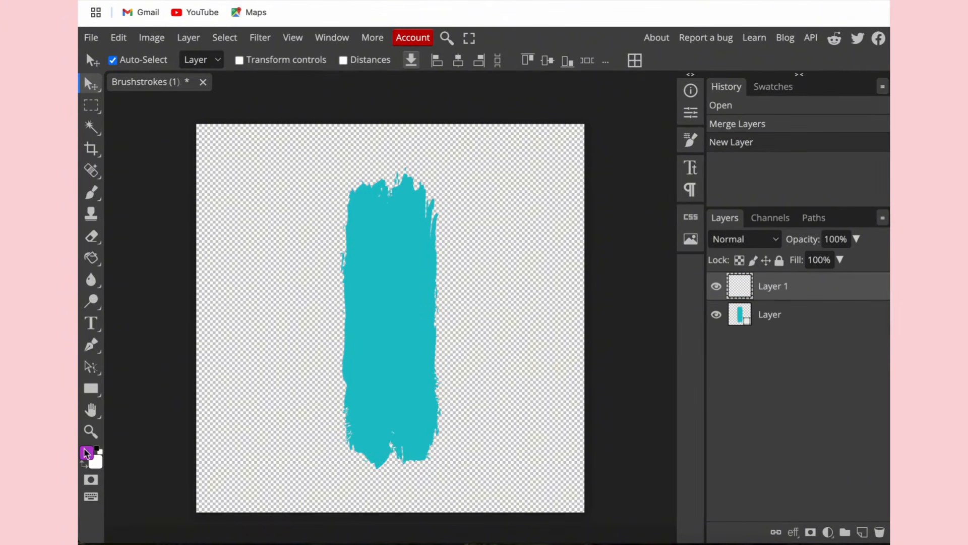
click(91, 258)
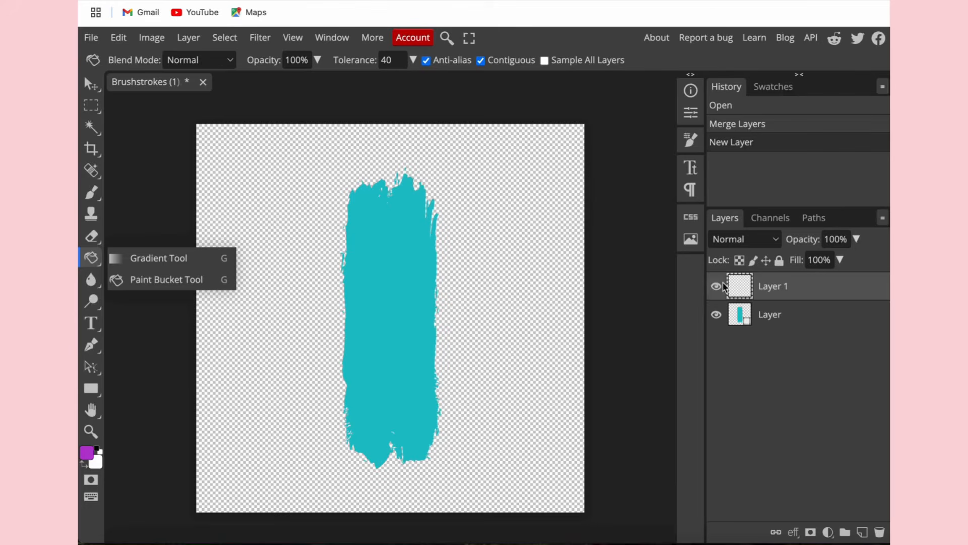
click(507, 173)
click(506, 173)
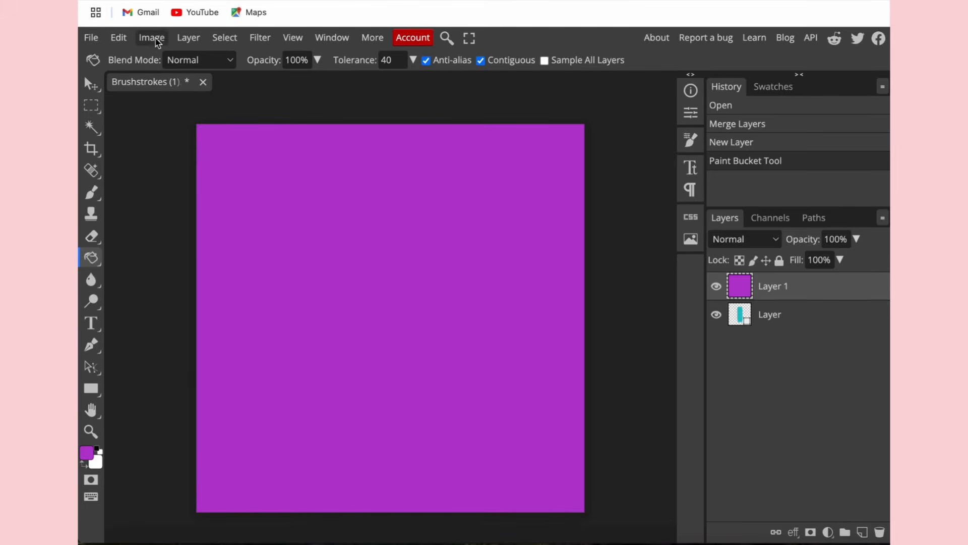
Clip the purple layer to the single brushstroke layer below with a clipping mask
click(187, 39)
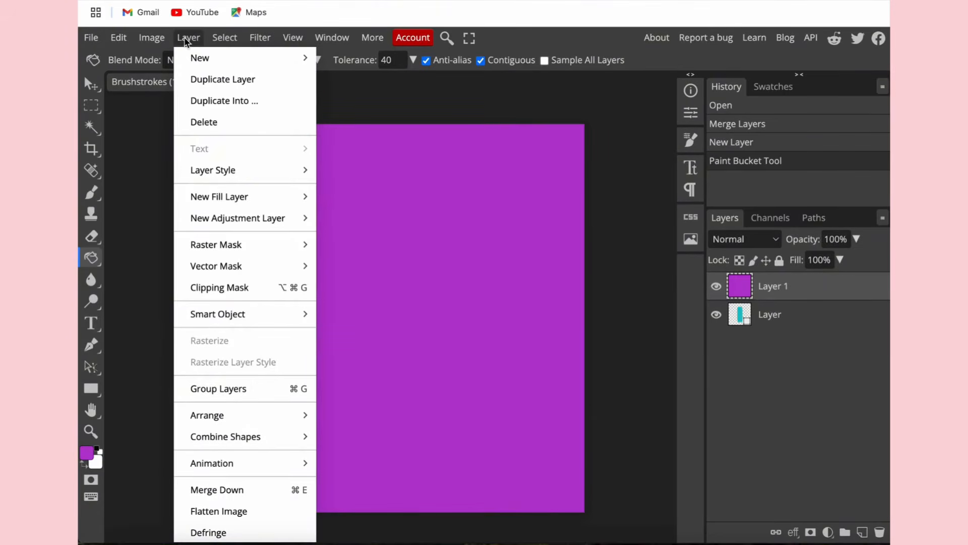
click(216, 288)
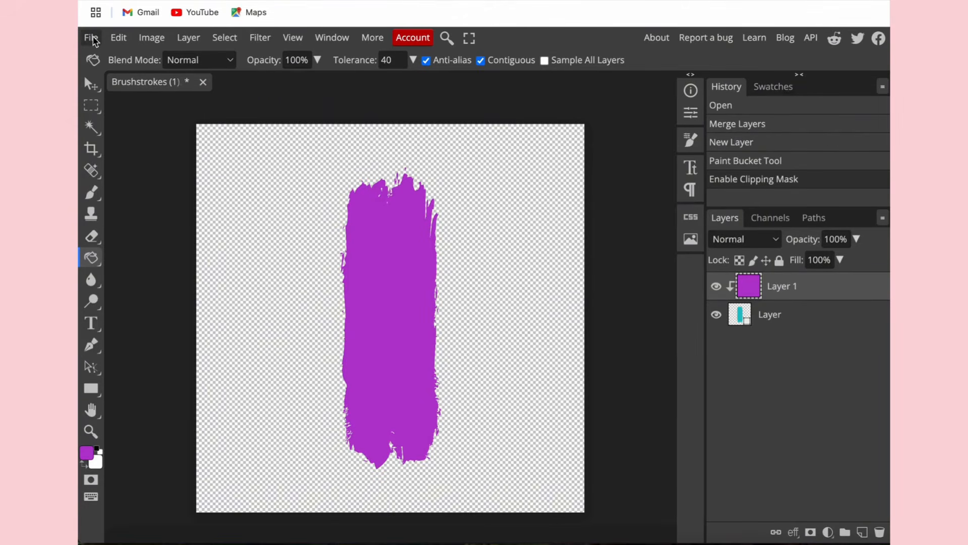
Save the clipped single brushstroke as a PSD named Single Brushtroke on the Desktop
click(91, 38)
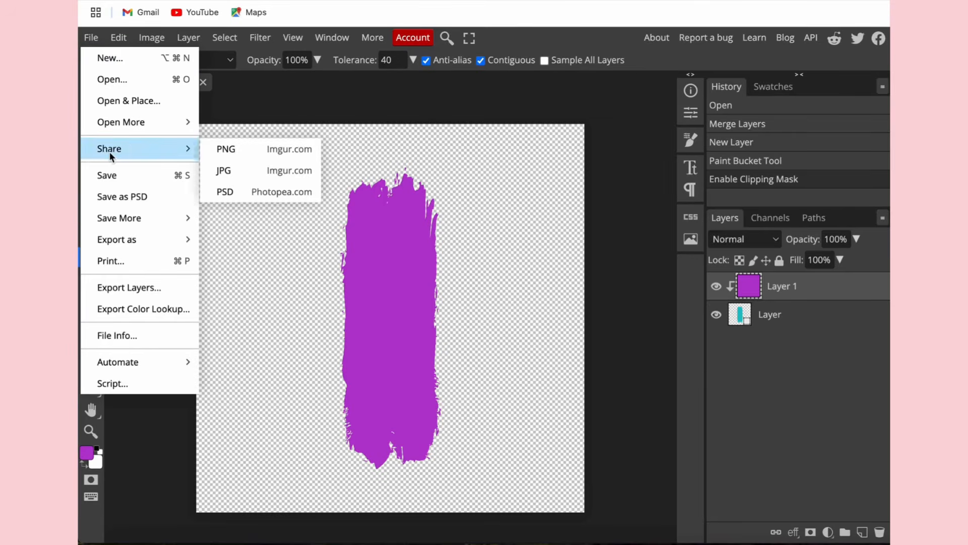
click(130, 196)
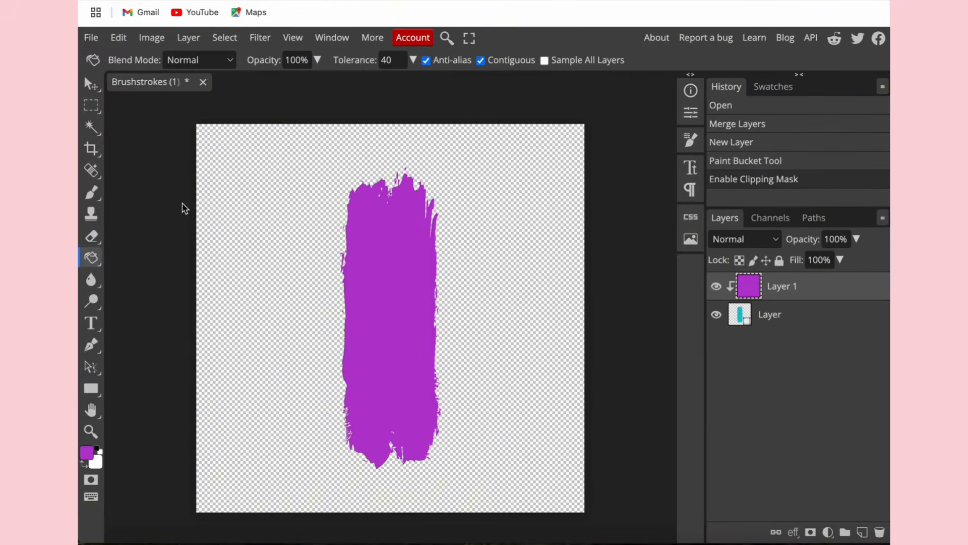
text(Single )
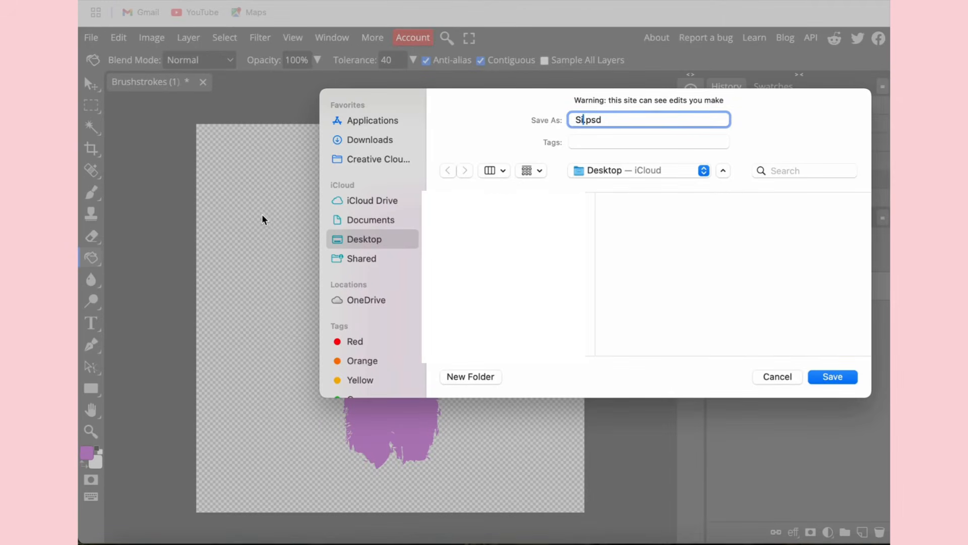
text(Brushtroke)
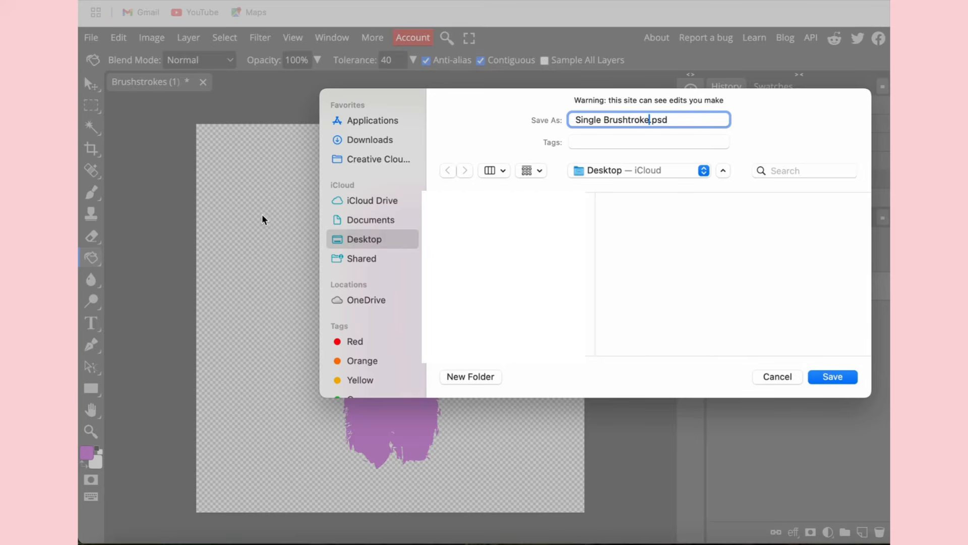
click(823, 382)
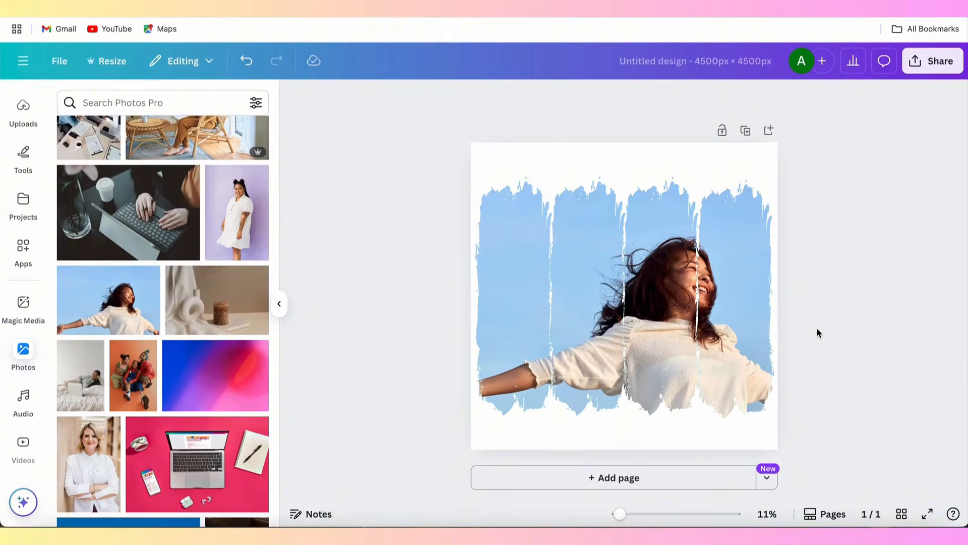
Switch to Canva, add a second page and upload Single Brushtroke.psd from the Desktop into the projects
click(610, 479)
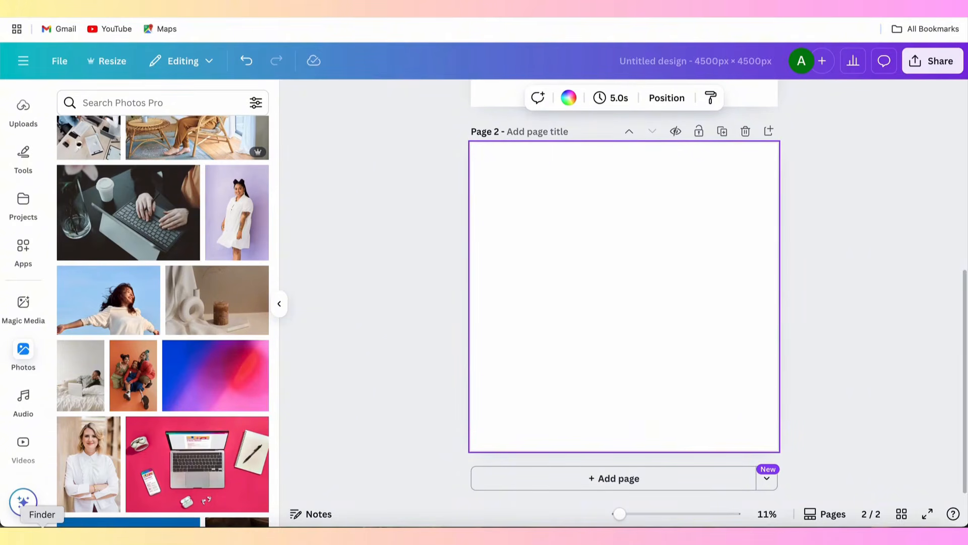
click(42, 532)
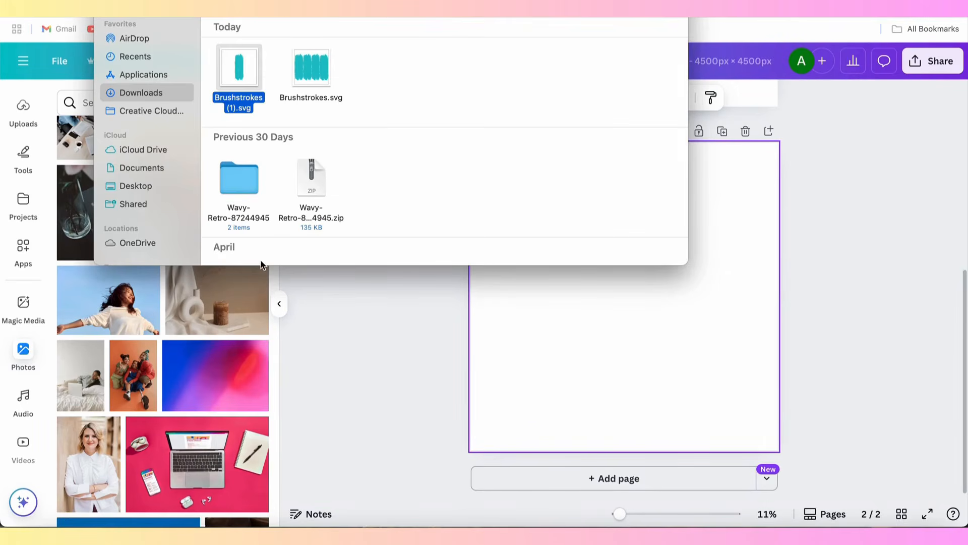
click(128, 186)
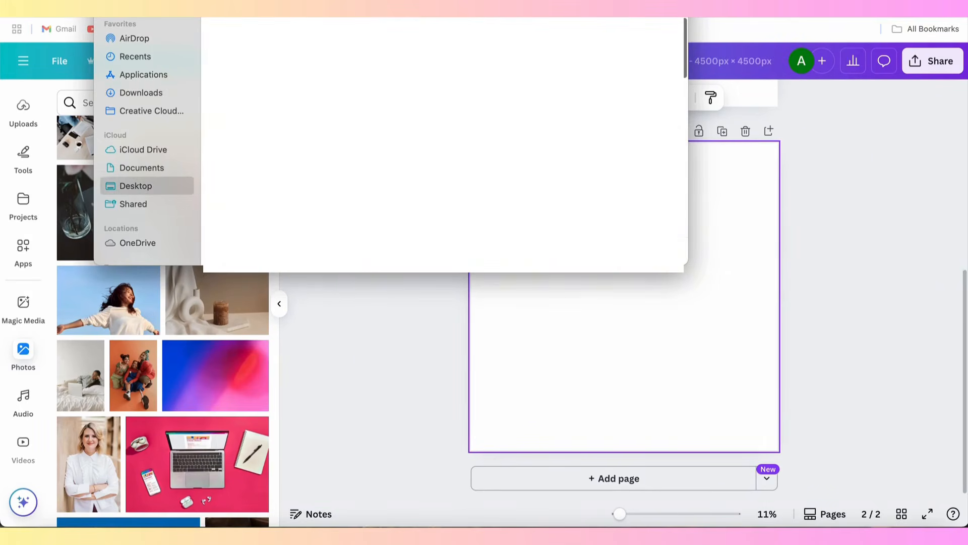
scroll(444, 146, down, 7)
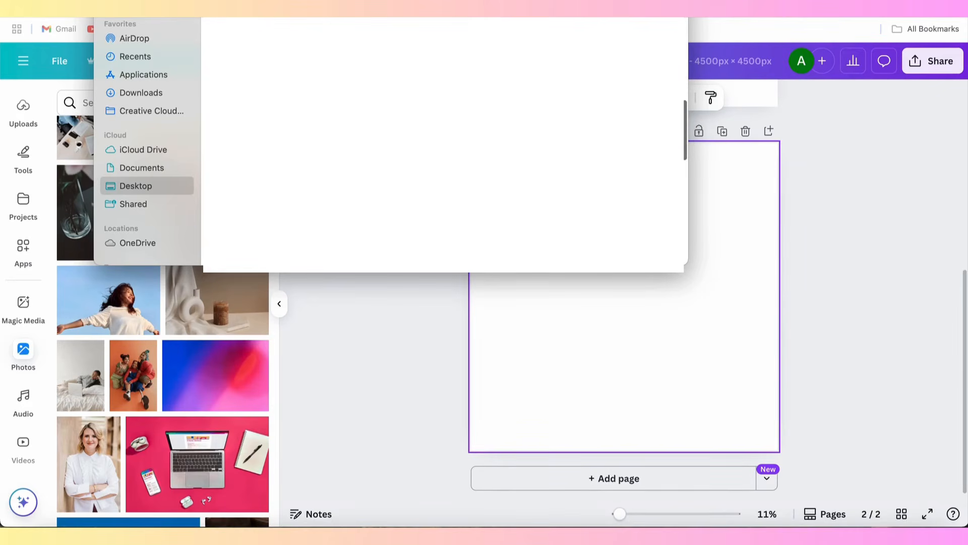
scroll(444, 146, down, 8)
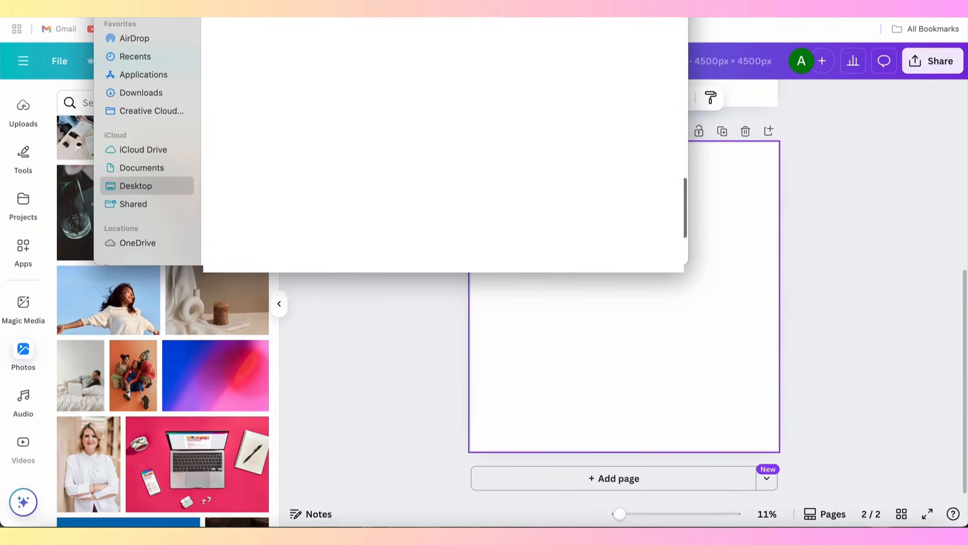
drag(360, 166, 324, 337)
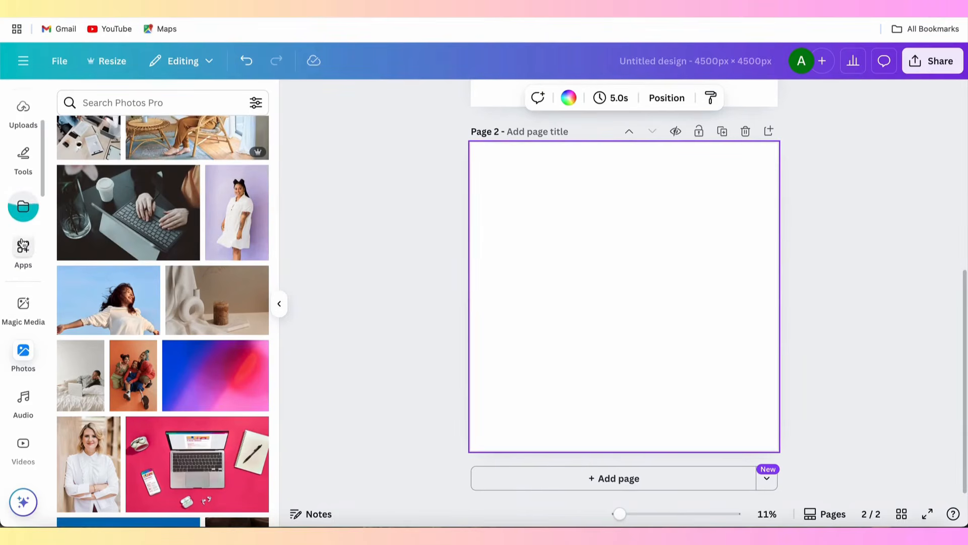
scroll(23, 270, up, 3)
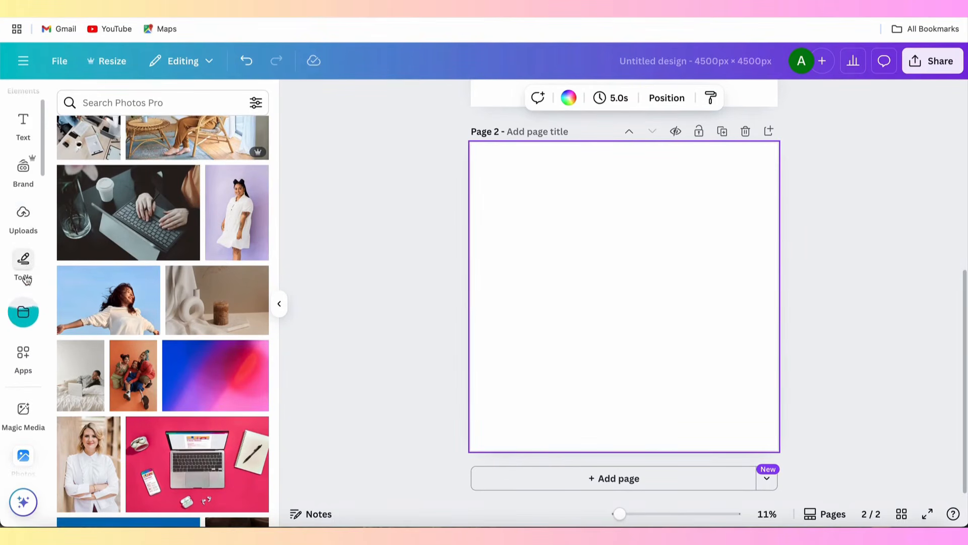
click(25, 316)
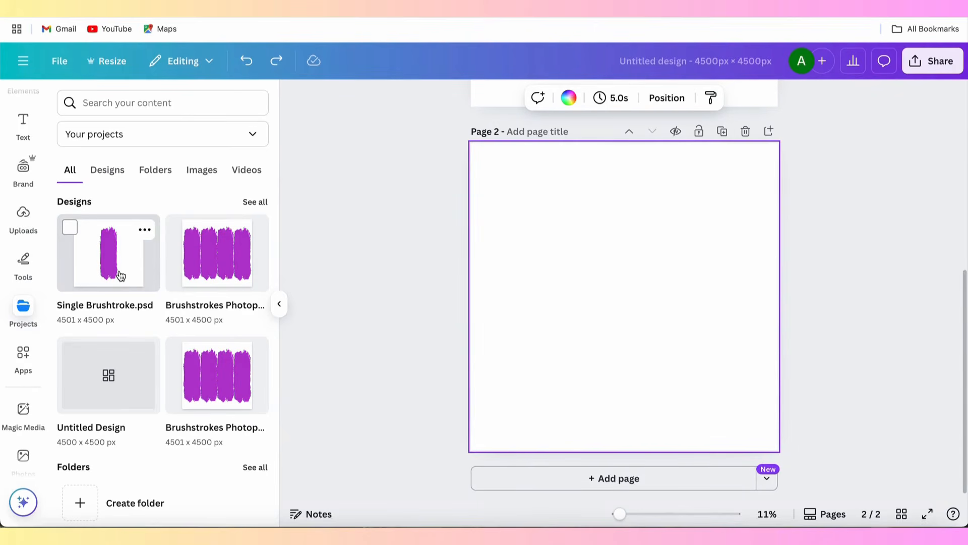
Place the Single Brushtroke.psd design on Page 2 and delete the purple image from its frame
mouse_move(120, 275)
mouse_down()
mouse_move(119, 264)
mouse_move(566, 289)
mouse_up()
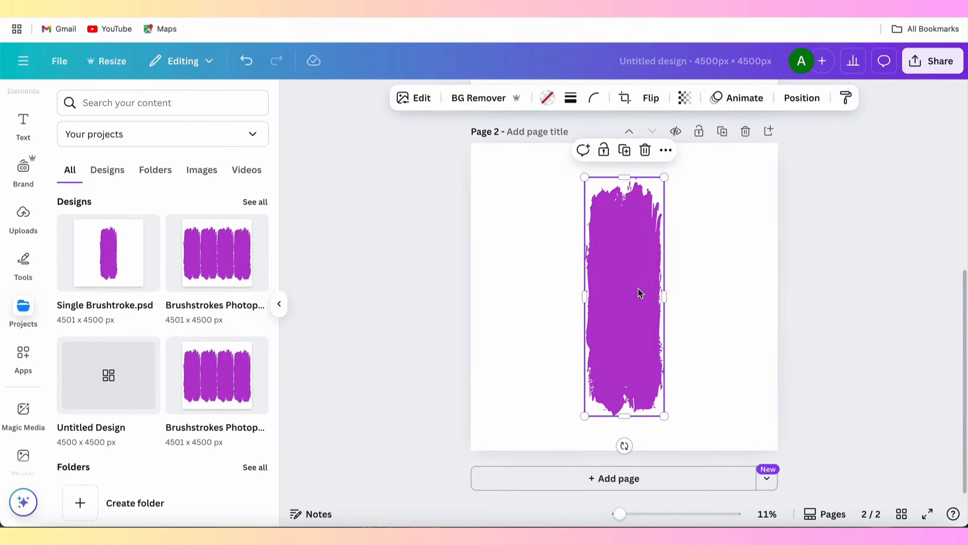
click(645, 150)
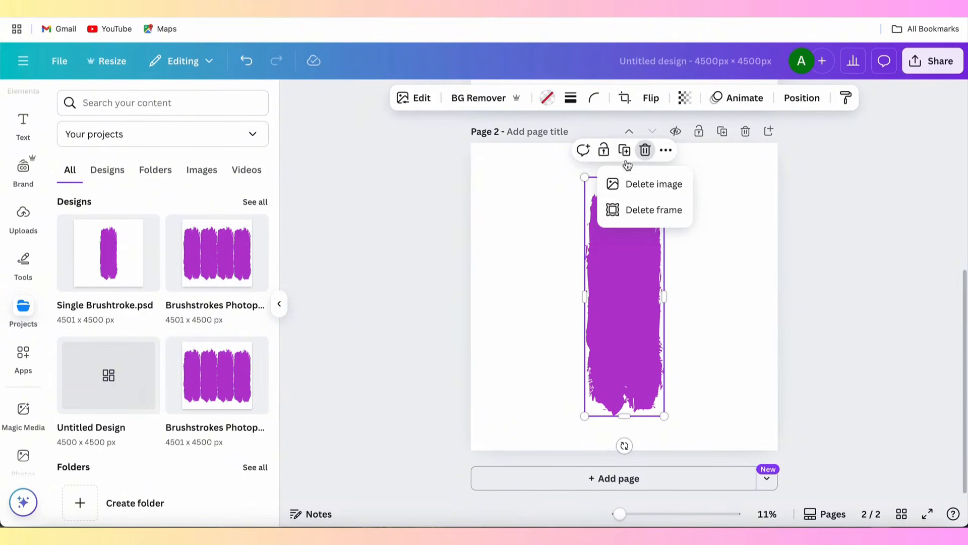
click(651, 185)
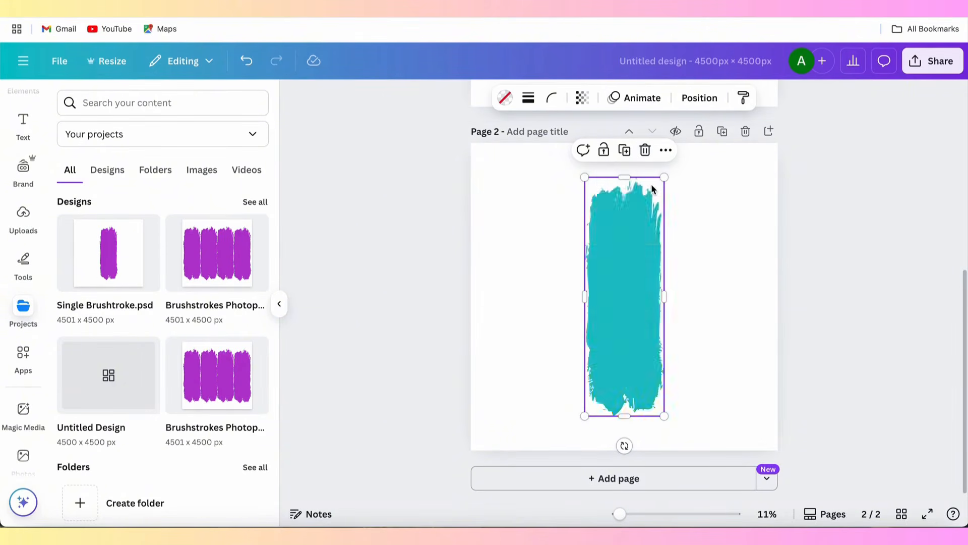
Move the empty frame off the teal brushstroke and delete the teal brushstroke beneath it
drag(644, 293, 560, 292)
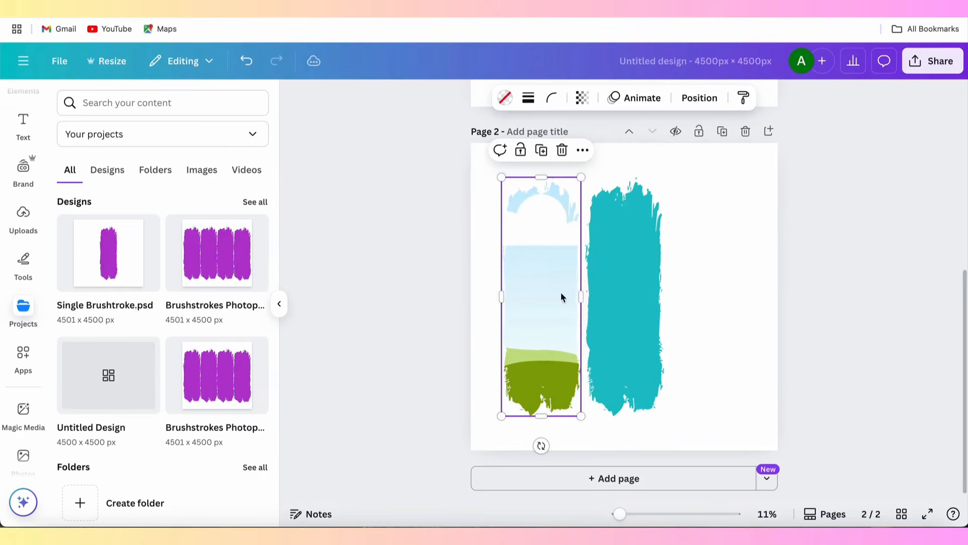
click(635, 298)
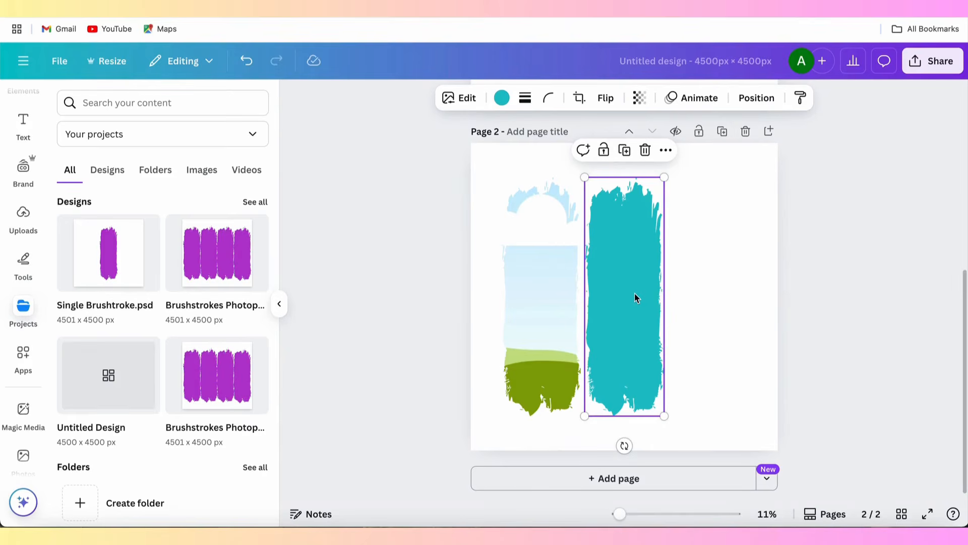
key(Delete)
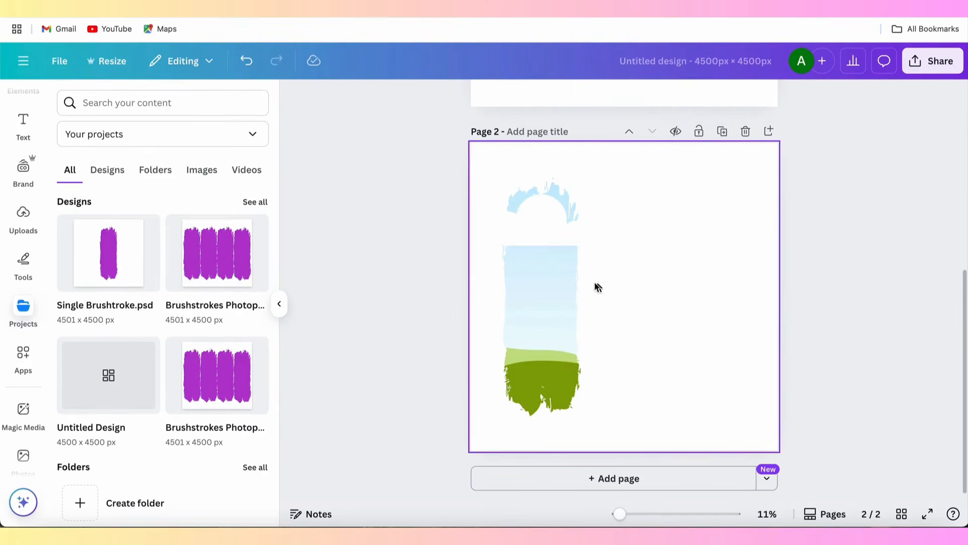
Move the frame near the page's left edge and duplicate it into a row of four adjacent brushstroke frames
mouse_move(555, 289)
mouse_down()
mouse_move(535, 285)
mouse_move(540, 291)
mouse_up()
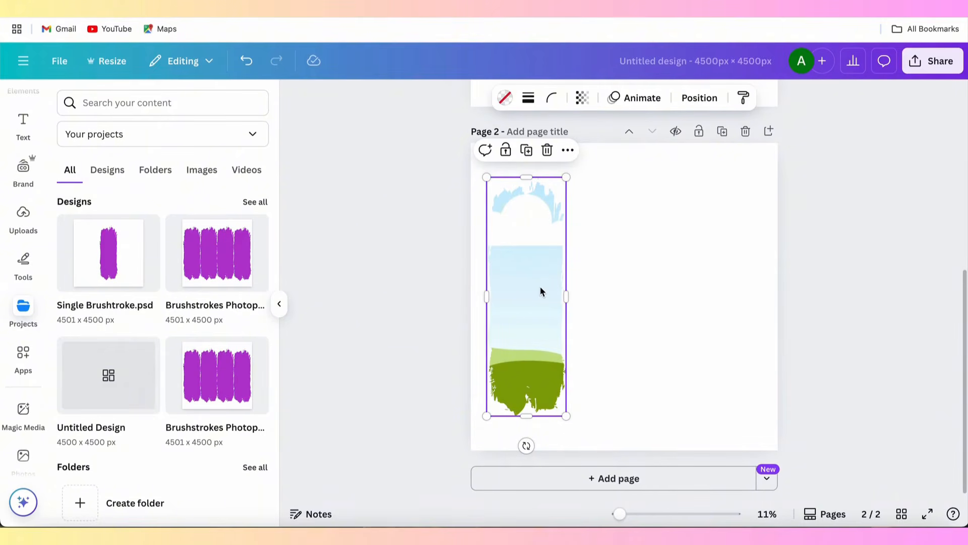
key(super+d)
drag(540, 286, 615, 292)
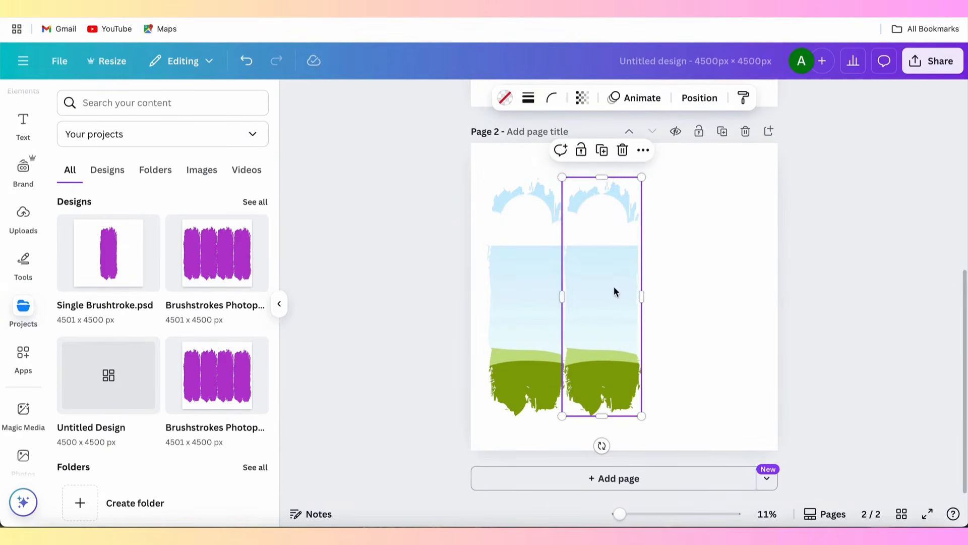
drag(482, 161, 618, 285)
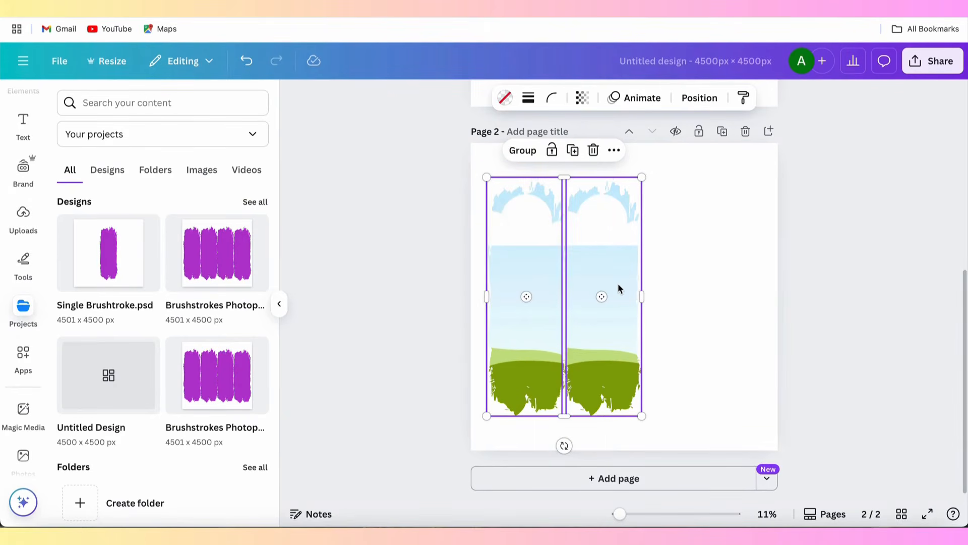
key(ctrl+d)
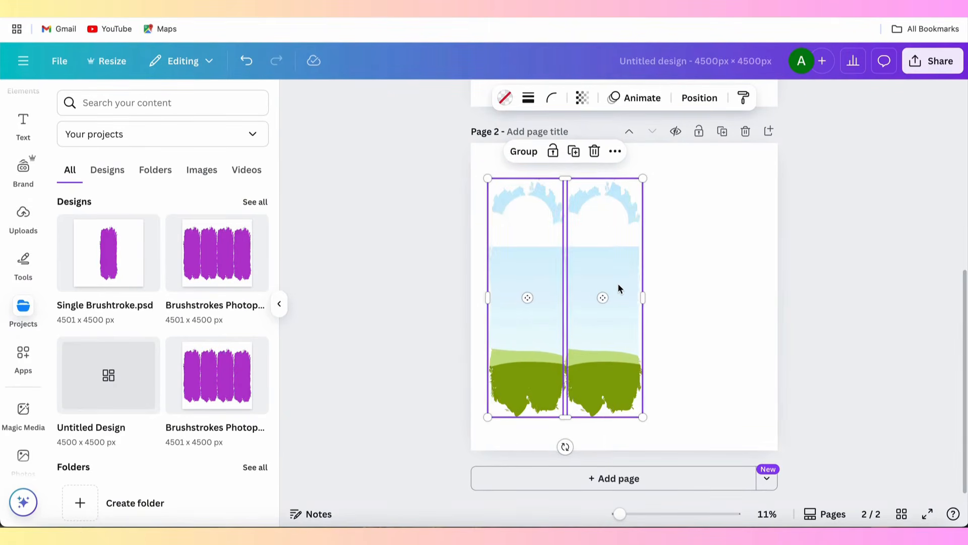
drag(618, 283, 768, 287)
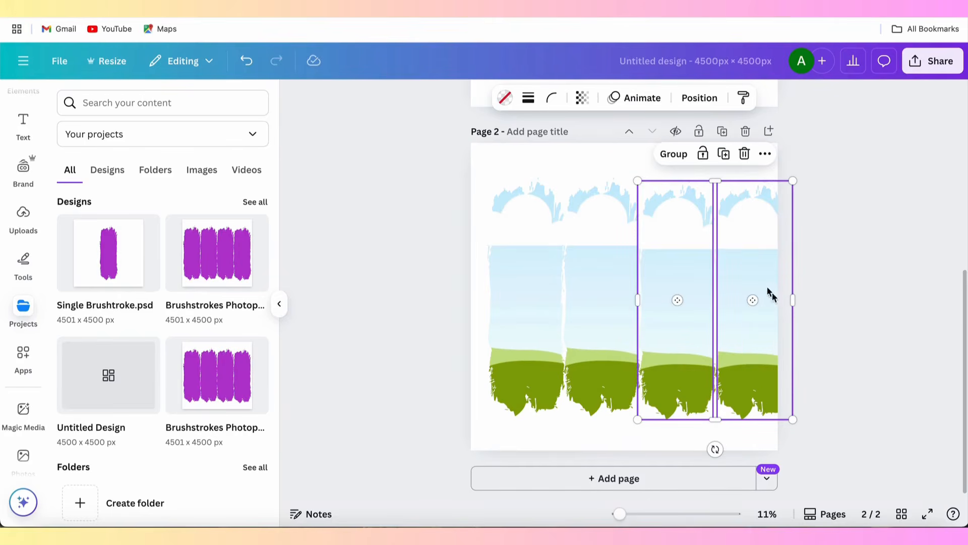
Scale all four frames down together to fit within Page 2 and center them on the page
click(821, 389)
mouse_move(831, 411)
mouse_down()
mouse_move(741, 329)
mouse_move(484, 249)
mouse_up()
drag(792, 419, 766, 399)
drag(715, 341, 714, 359)
click(843, 330)
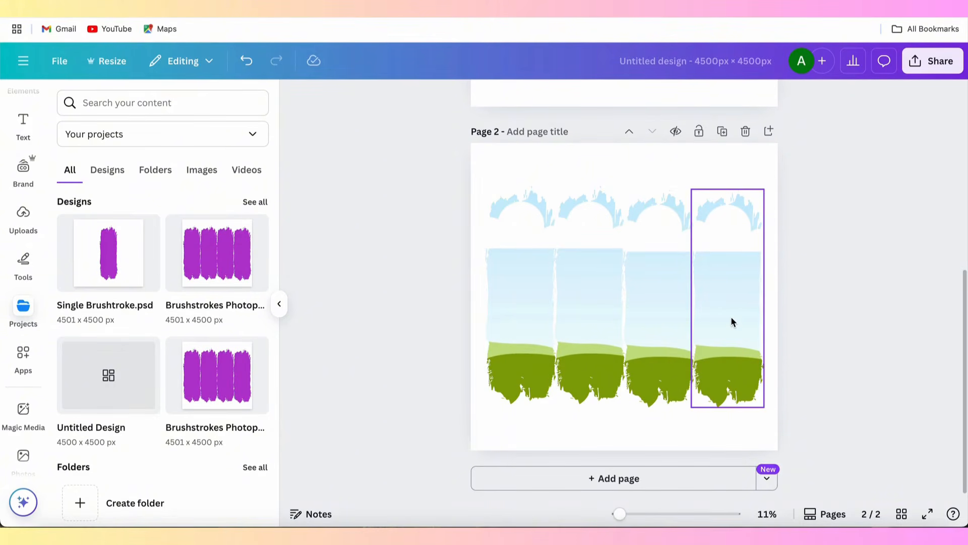
Fill the first frame on Page 2 with the stock photo of the woman in a white dress on lilac
scroll(732, 319, up, 5)
scroll(731, 316, up, 2)
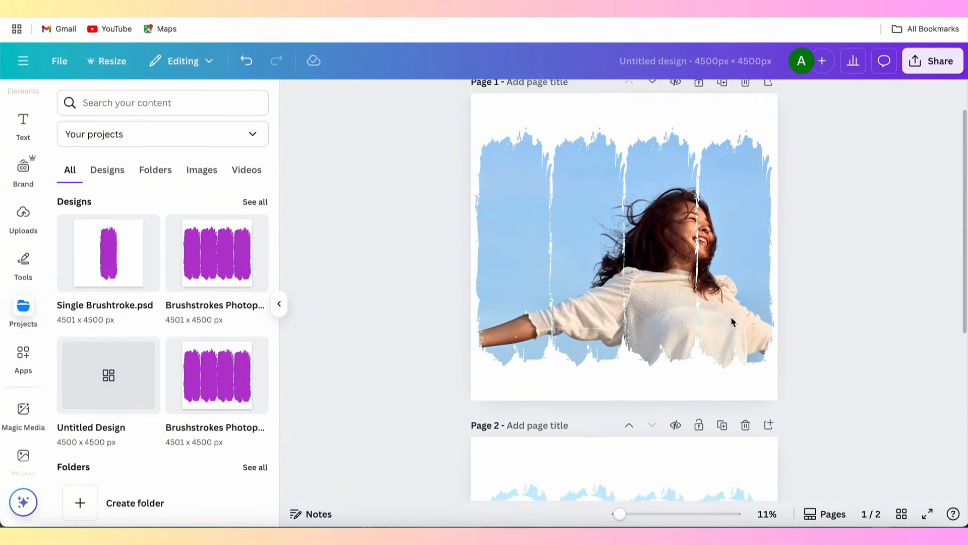
scroll(731, 316, down, 5)
scroll(731, 321, down, 1)
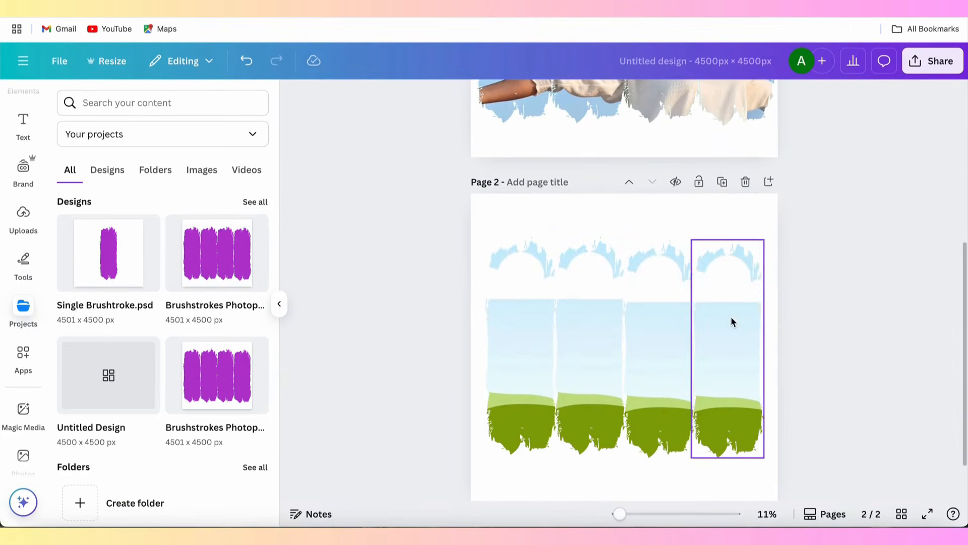
scroll(31, 404, down, 1)
scroll(32, 399, down, 2)
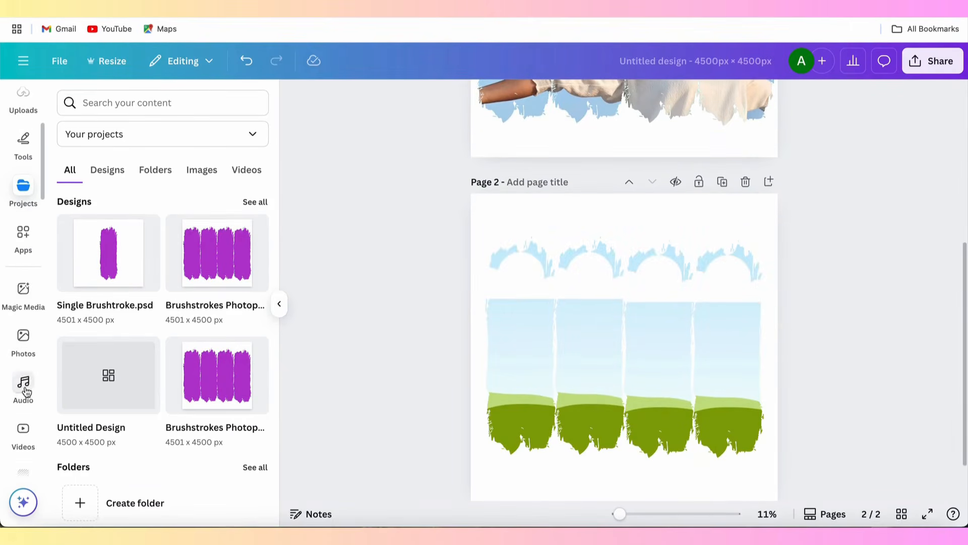
click(22, 345)
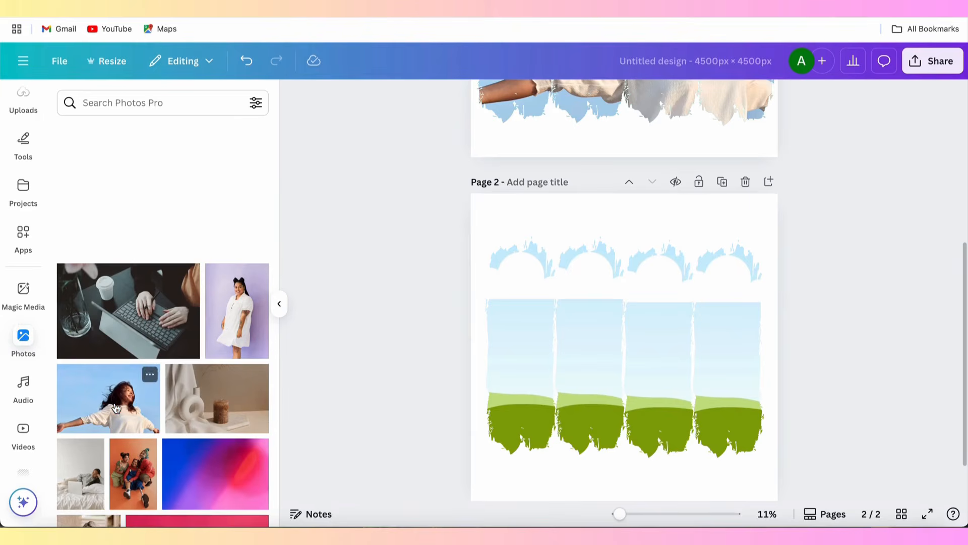
scroll(237, 283, down, 1)
drag(247, 275, 525, 338)
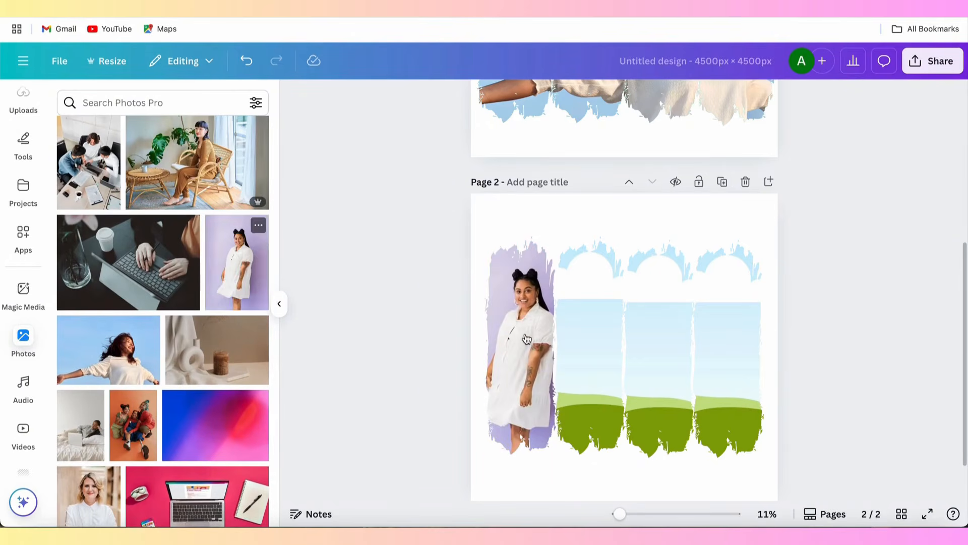
Fill the second frame with the photo of the person in bed with a laptop and the third with the smiling woman wearing headphones
scroll(159, 401, down, 2)
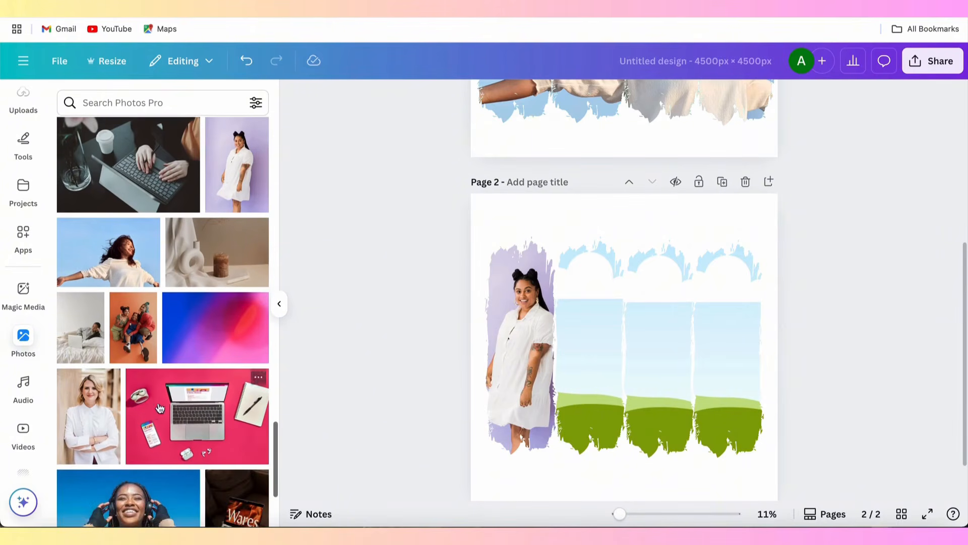
drag(81, 332, 585, 336)
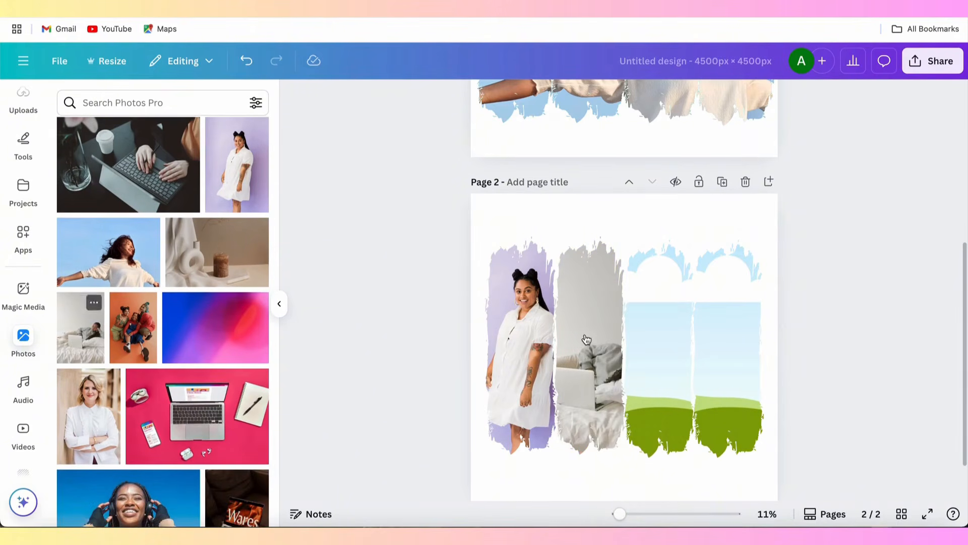
scroll(171, 416, down, 5)
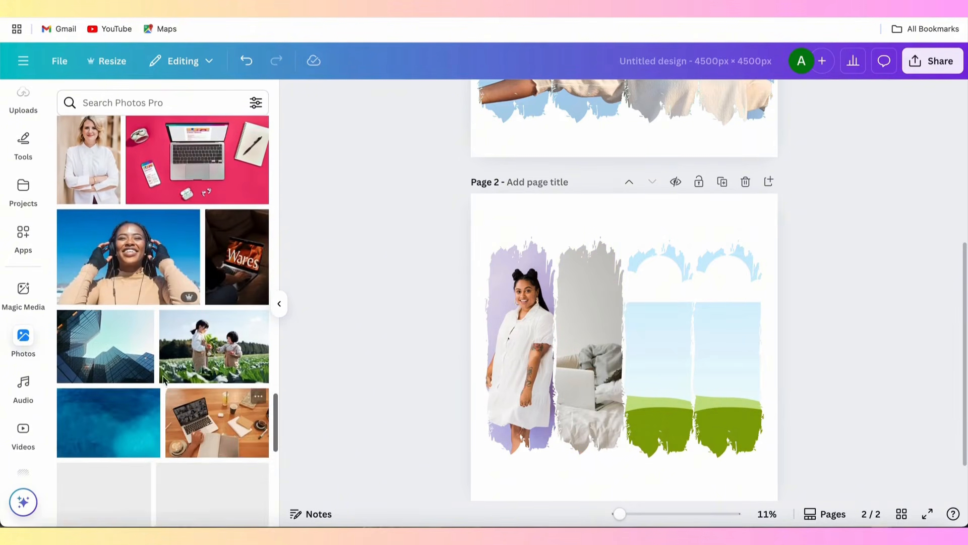
mouse_move(129, 257)
mouse_down()
mouse_move(746, 321)
mouse_move(651, 321)
mouse_up()
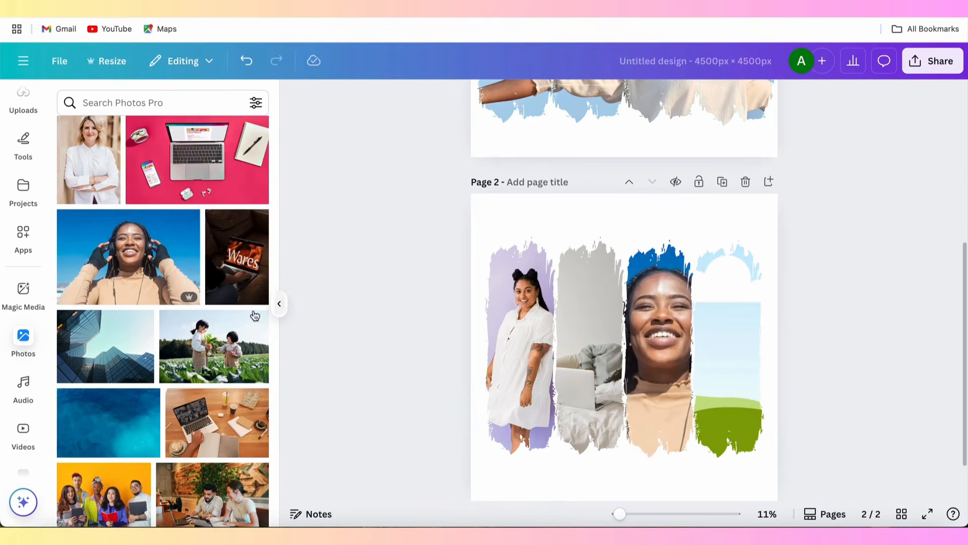
Fill the fourth brushstroke frame on Page 2 with the photo of the seated woman wearing white sunglasses
scroll(180, 359, down, 4)
scroll(180, 359, down, 3)
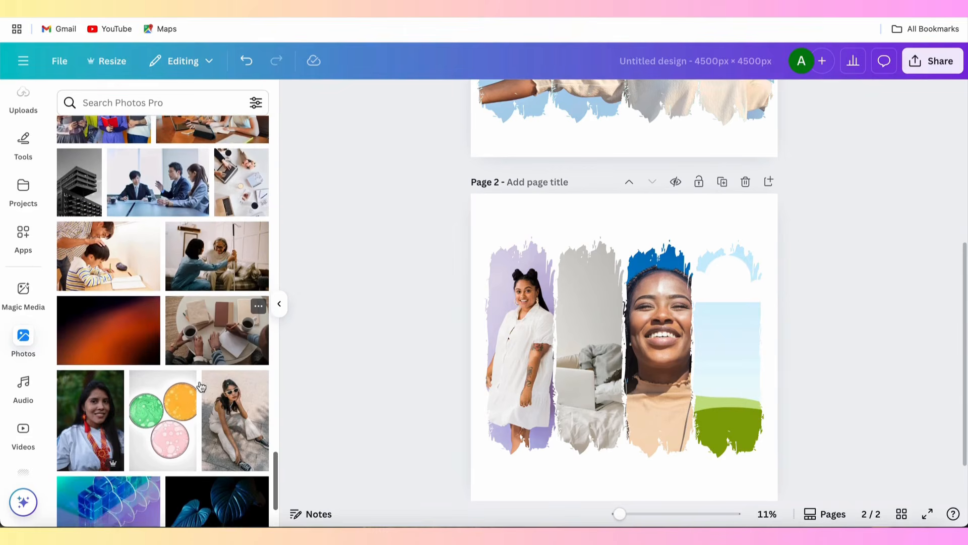
mouse_move(233, 409)
mouse_down()
mouse_move(767, 350)
mouse_move(732, 346)
mouse_up()
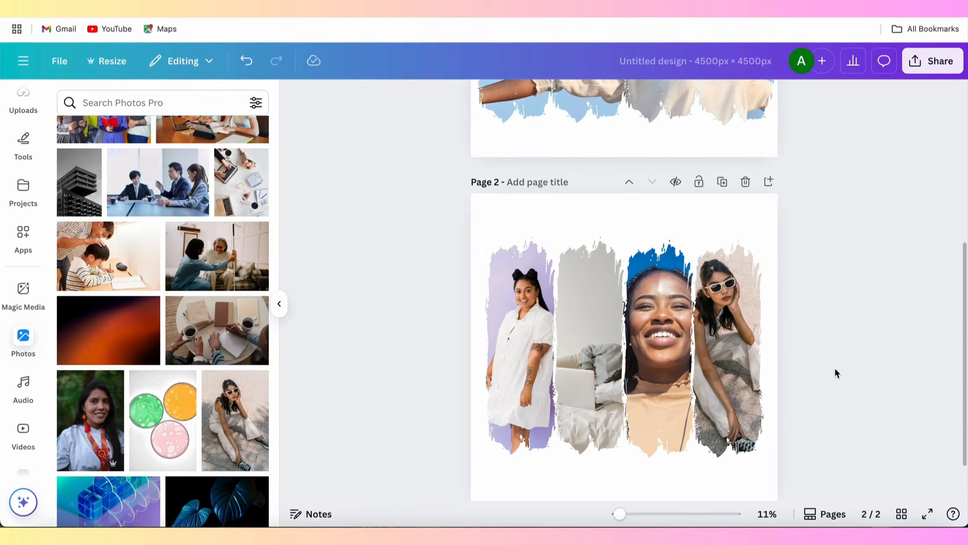
scroll(835, 369, up, 5)
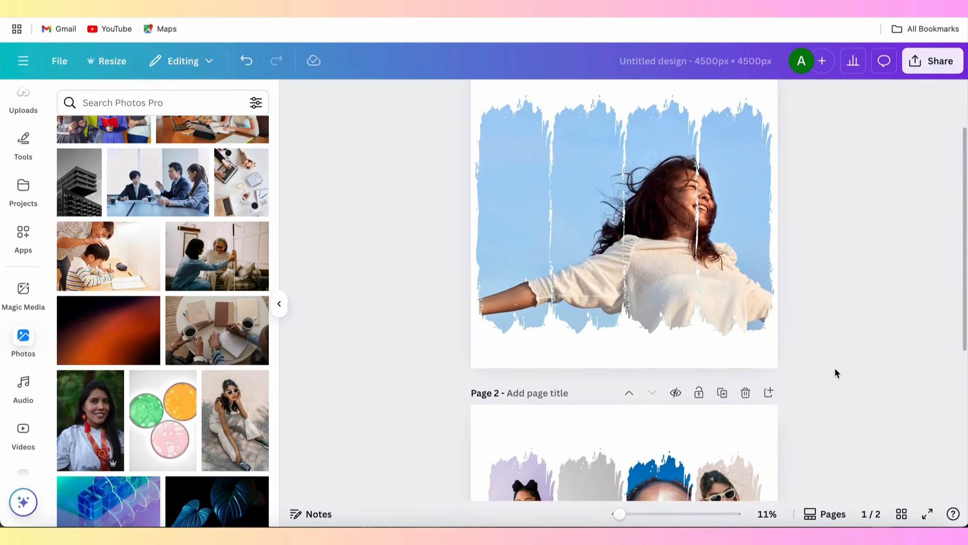
scroll(835, 369, down, 1)
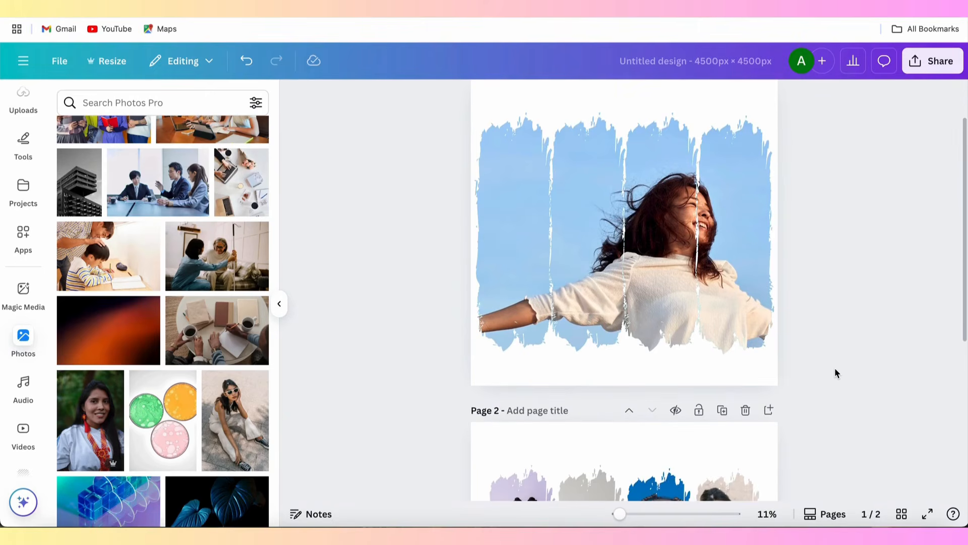
scroll(835, 373, up, 1)
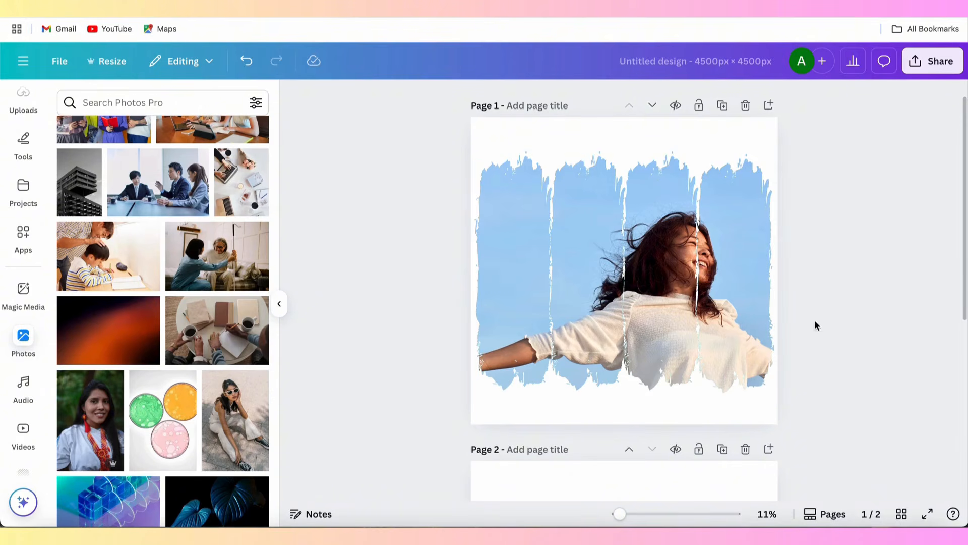
scroll(843, 370, down, 7)
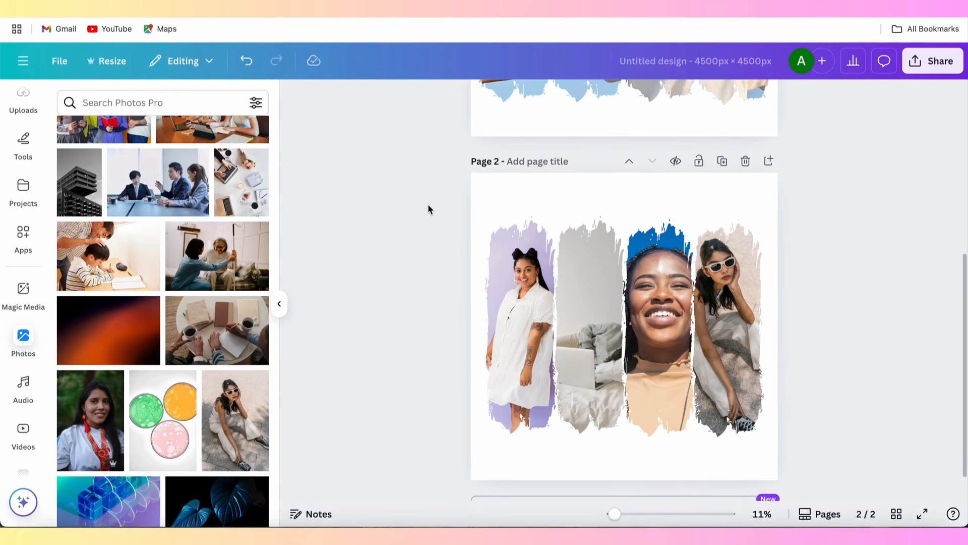
Create a public template link for the design from the full list of sharing options, and close the sharing options
click(925, 69)
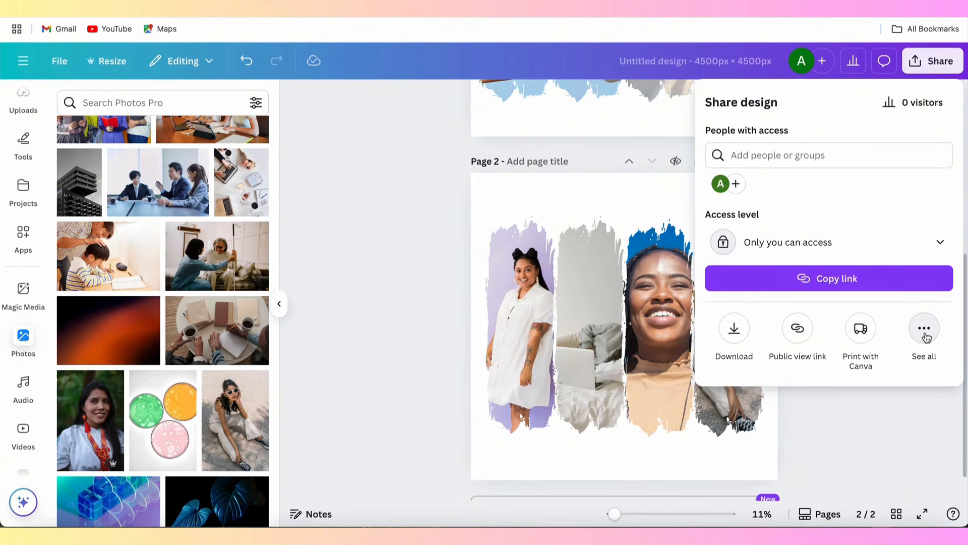
click(924, 333)
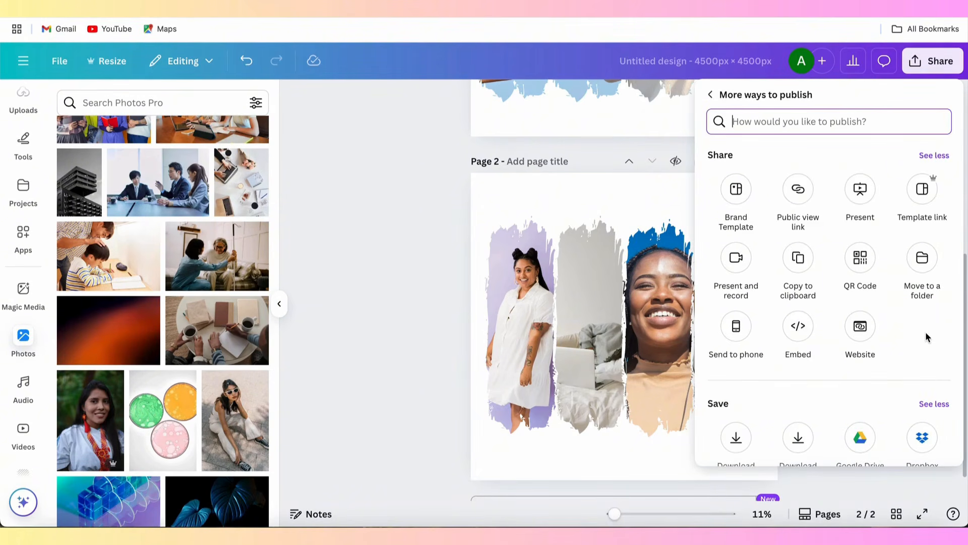
click(922, 194)
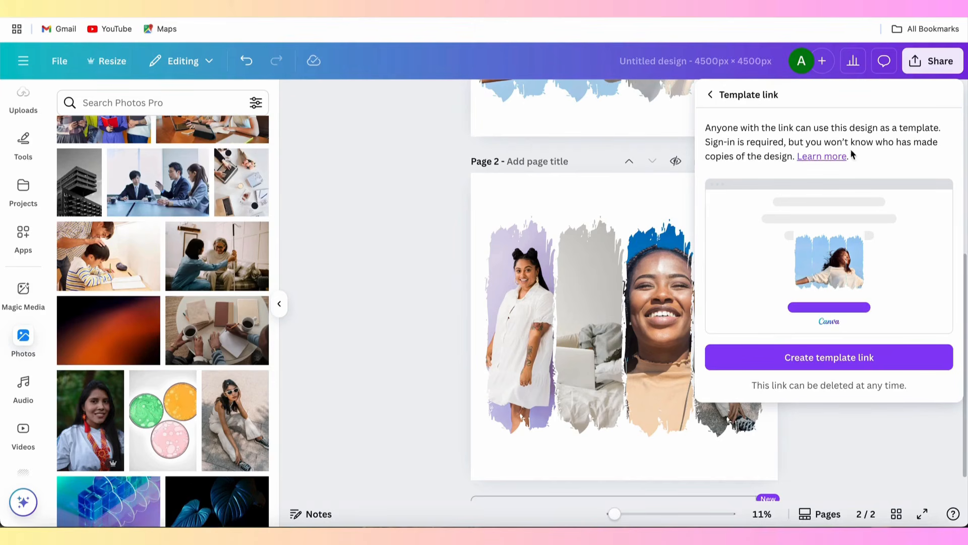
click(805, 359)
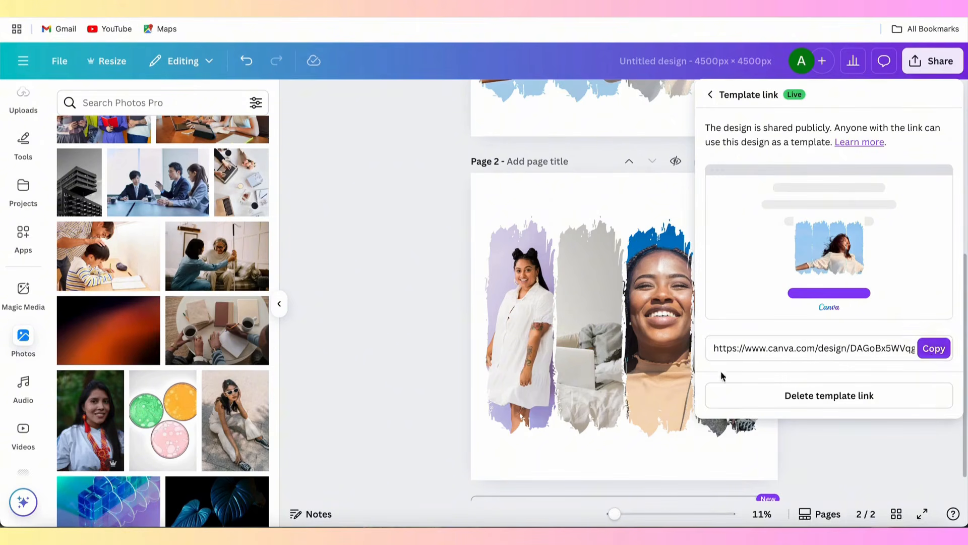
click(421, 325)
Rename the design as "Brushstroke Frame Template"
scroll(421, 326, up, 3)
scroll(419, 324, up, 2)
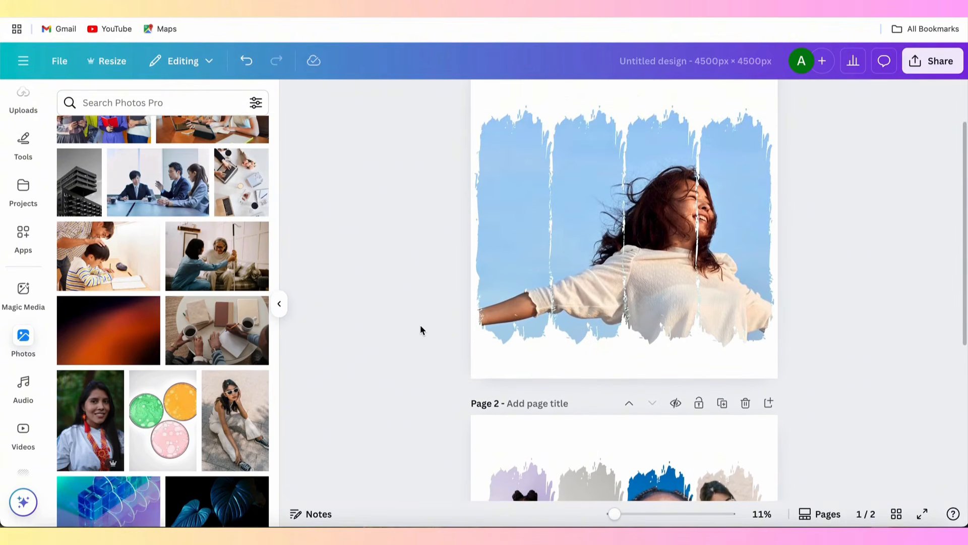
click(661, 63)
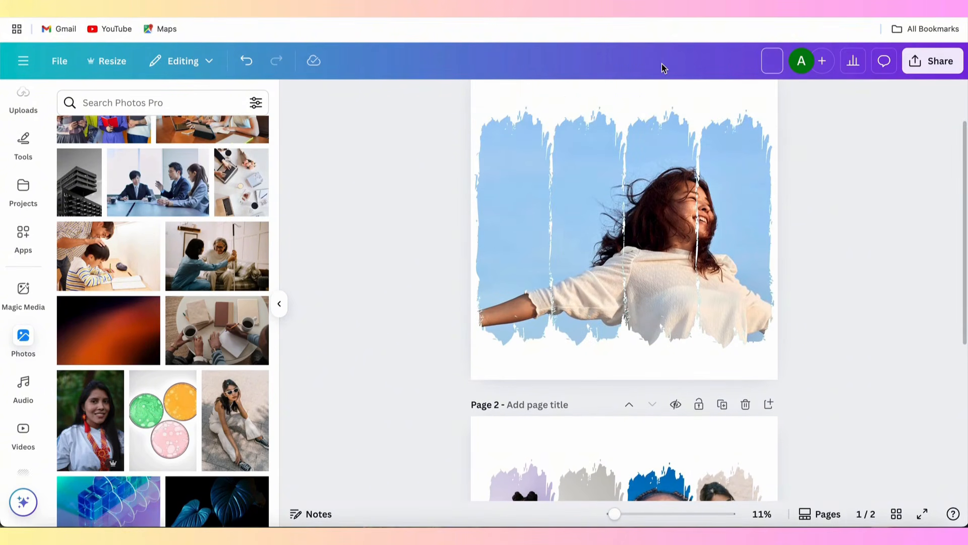
text(Brushstroke)
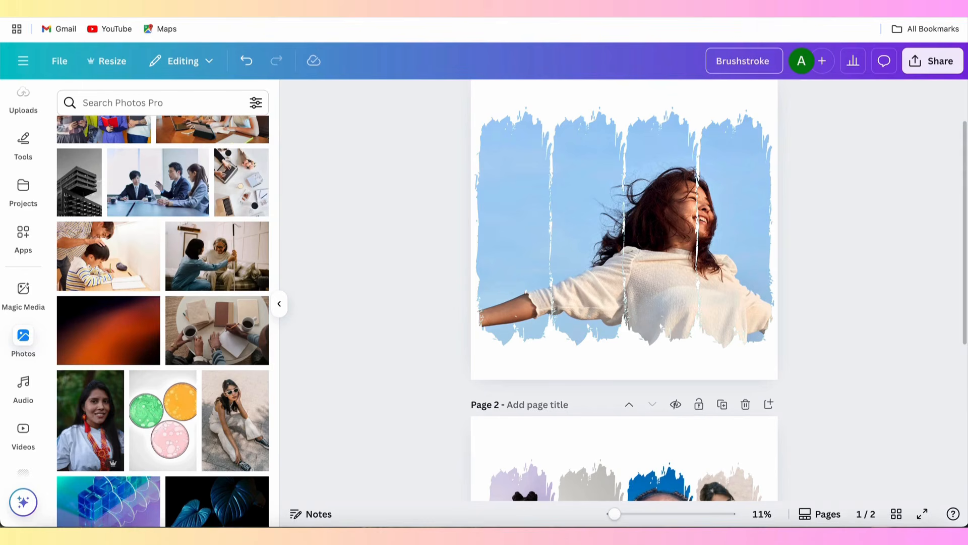
text( Frame T)
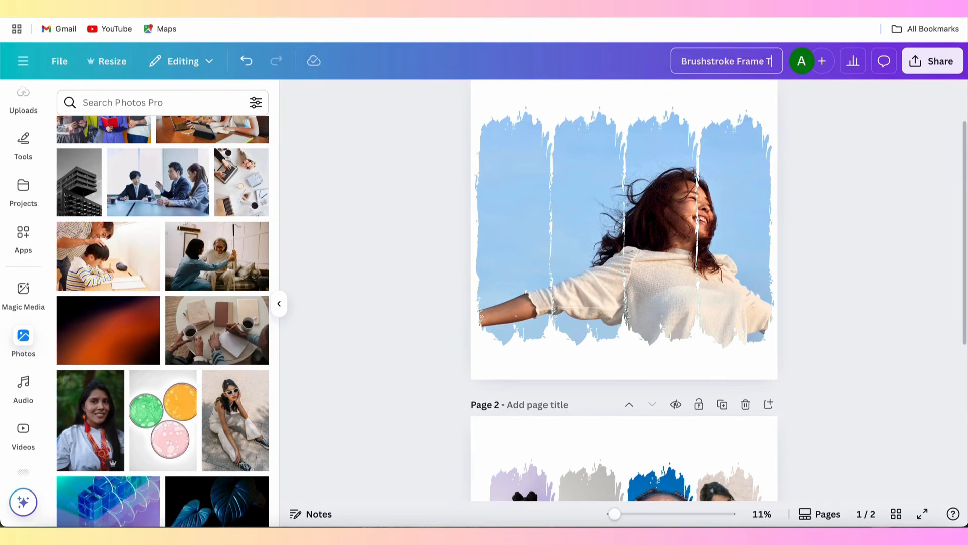
text(emplate)
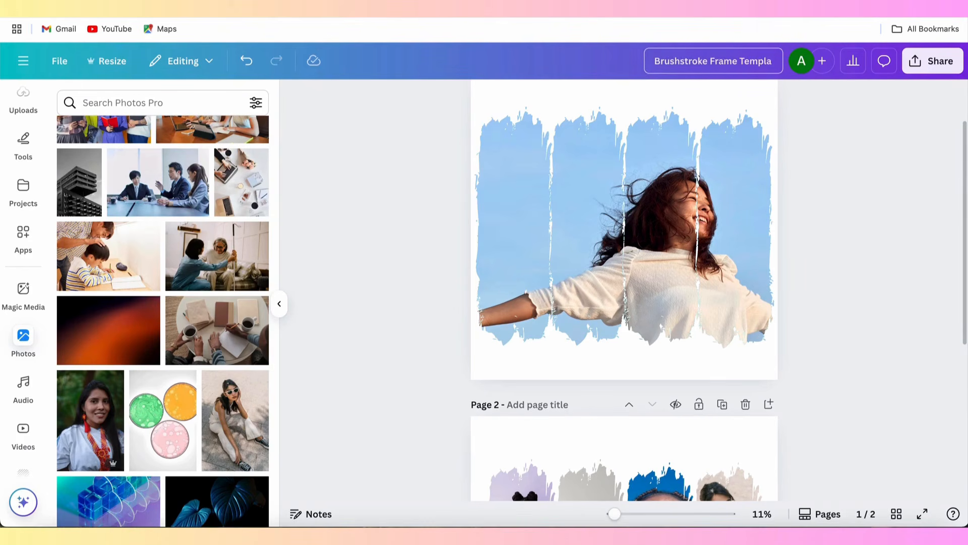
click(837, 254)
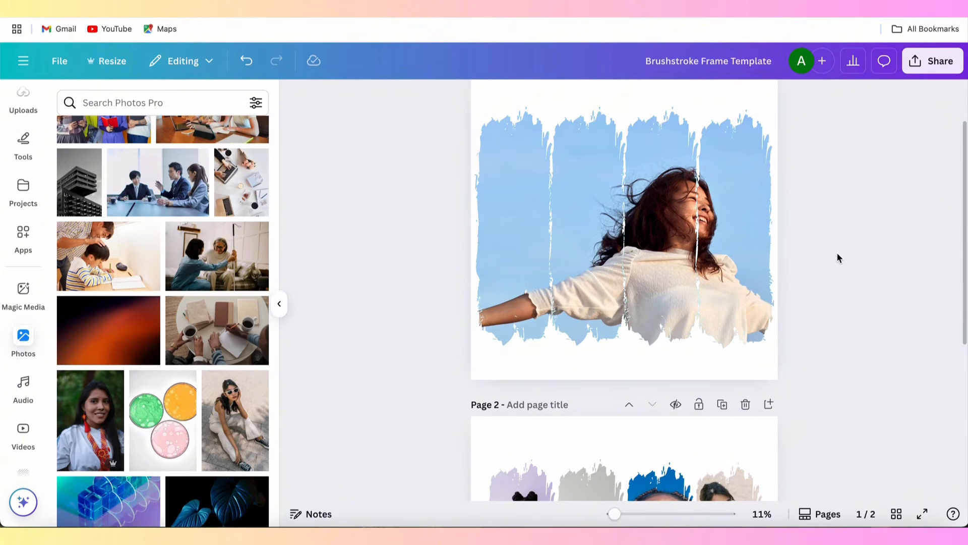
Remove the photo of the woman with outstretched arms from the four-stroke frame on Page 1, keeping the empty frame
click(735, 245)
key(Delete)
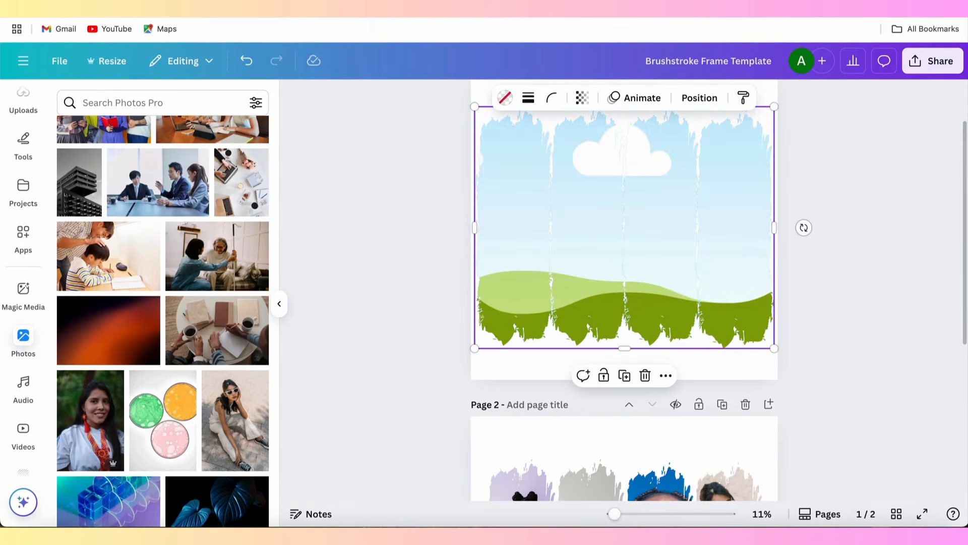
scroll(815, 274, down, 3)
scroll(815, 274, up, 5)
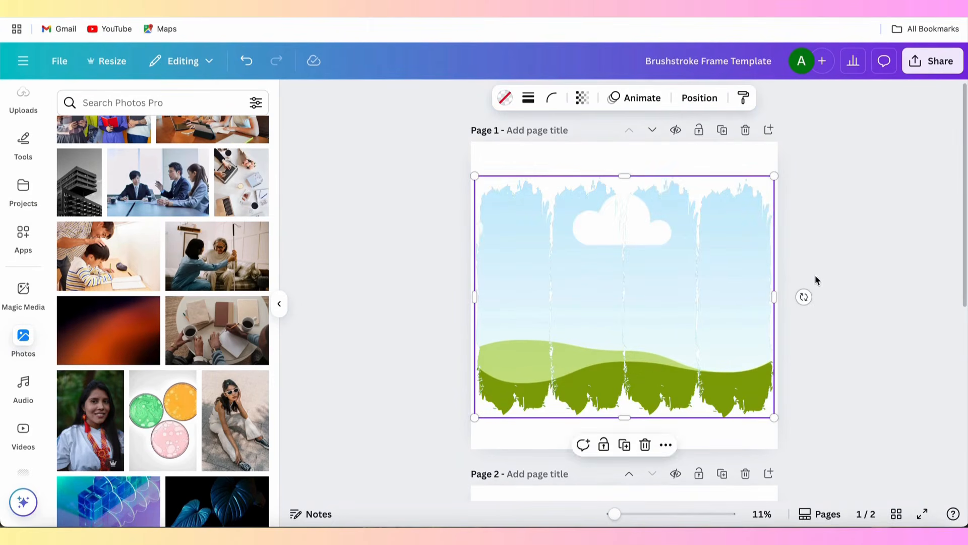
click(830, 274)
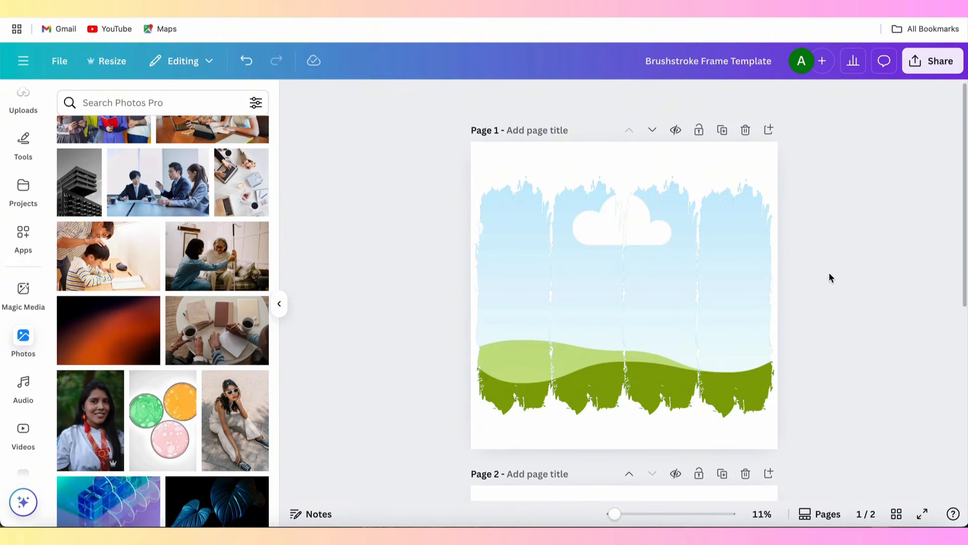
scroll(829, 276, down, 5)
scroll(829, 273, down, 2)
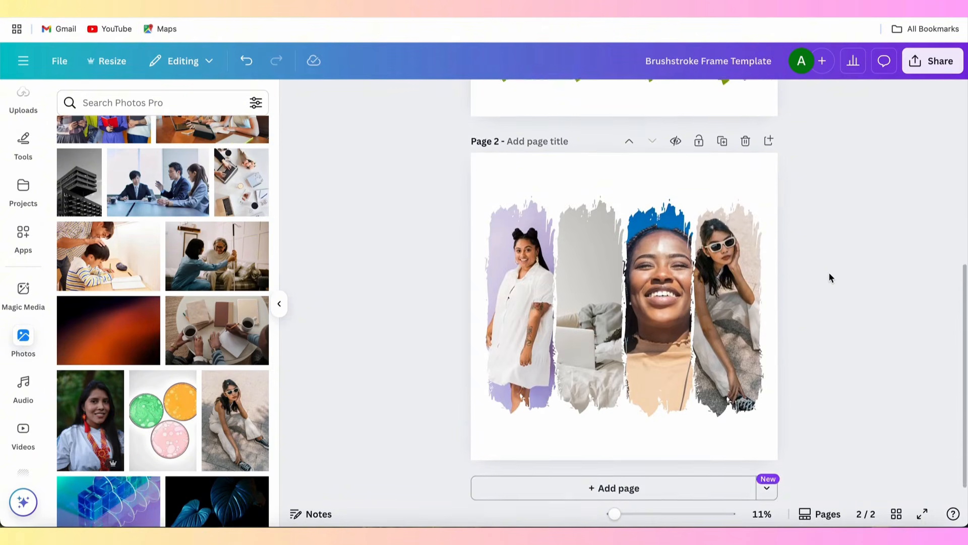